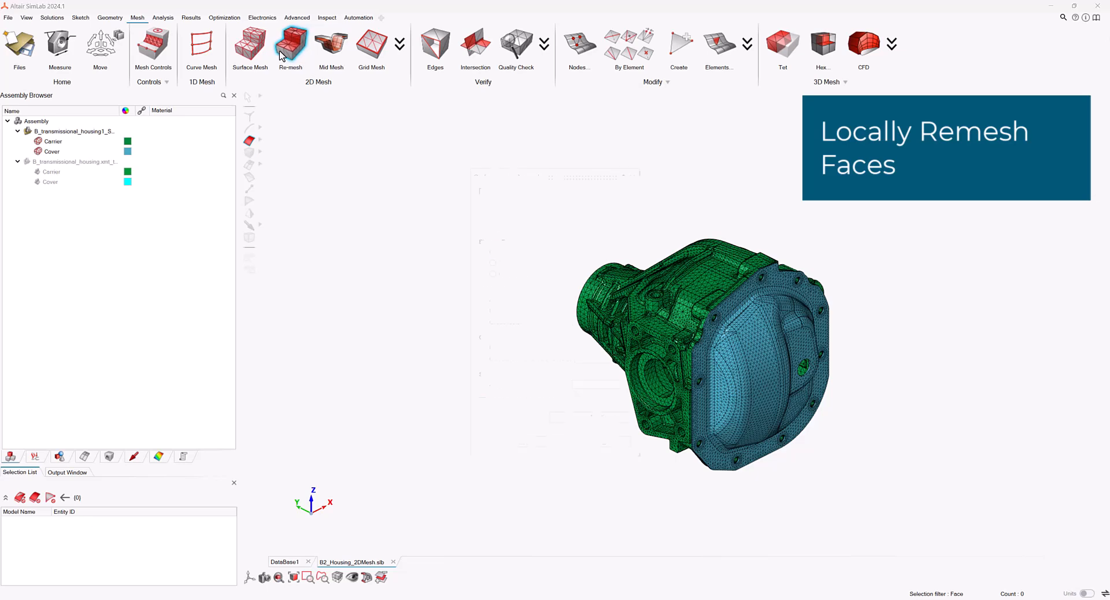
Locally remesh the Carrier face with the dense element patch around the rib ends, using Tri6 elements and an average element size of 6.
{"action": "middle_click_drag", "start_coordinate": [767, 375], "coordinate": [845, 362]}
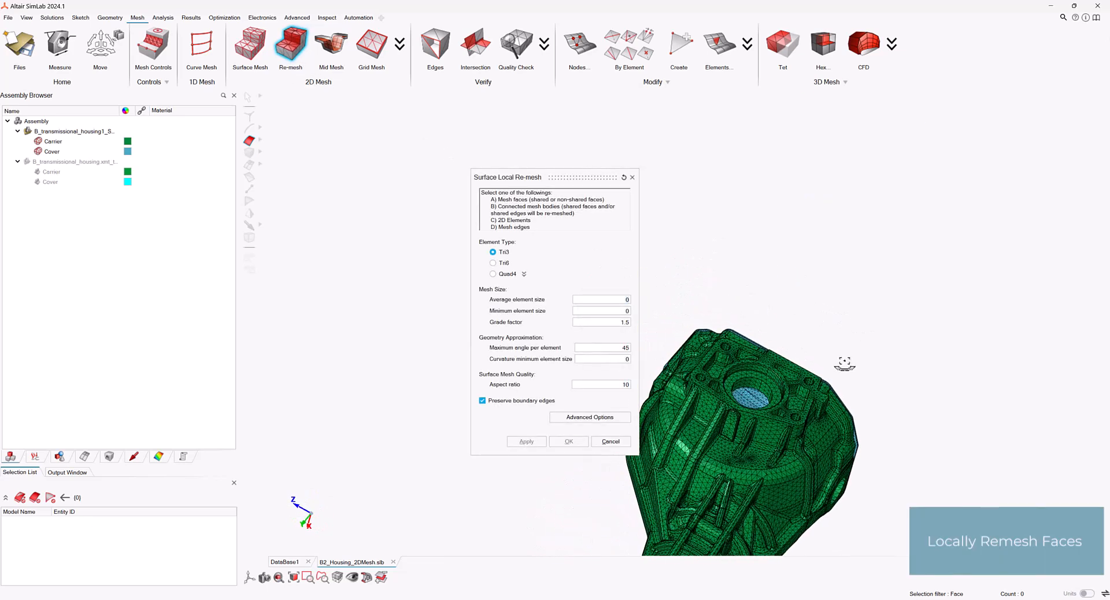
{"action": "right_click_drag", "start_coordinate": [844, 347], "coordinate": [874, 165]}
{"action": "scroll", "coordinate": [805, 273], "scroll_direction": "up", "scroll_amount": 2}
{"action": "scroll", "coordinate": [806, 272], "scroll_direction": "up", "scroll_amount": 6}
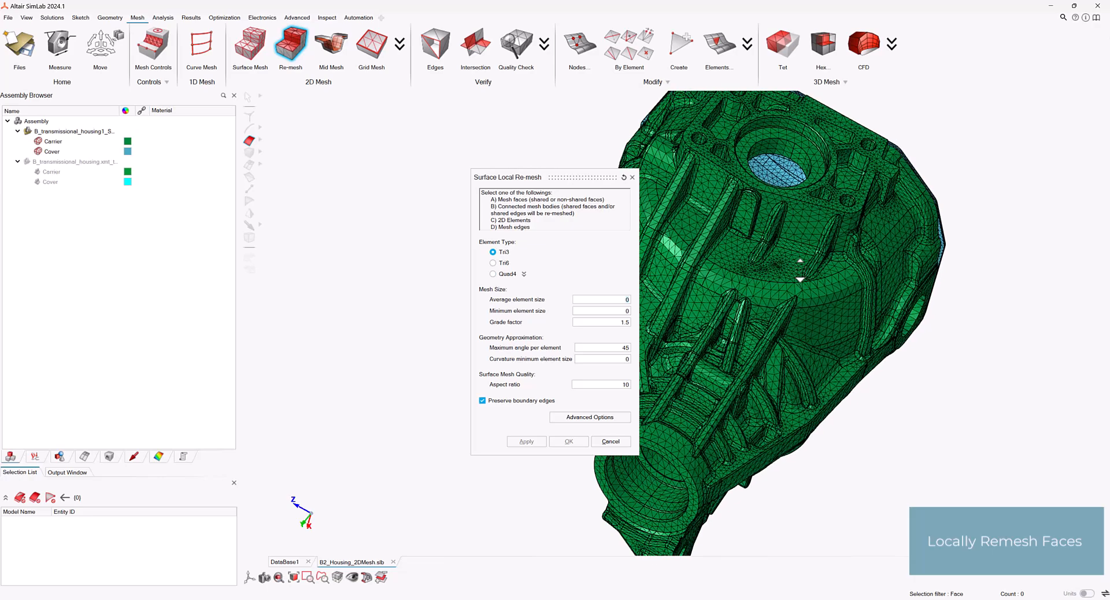
{"action": "right_click_drag", "start_coordinate": [821, 287], "coordinate": [841, 290]}
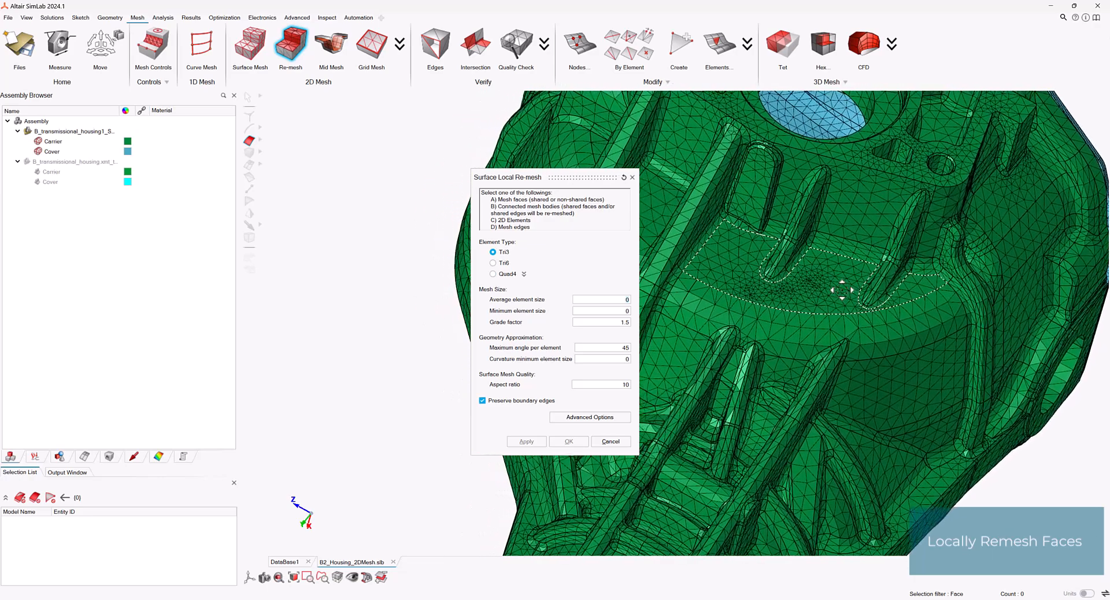
{"action": "left_click", "coordinate": [504, 264]}
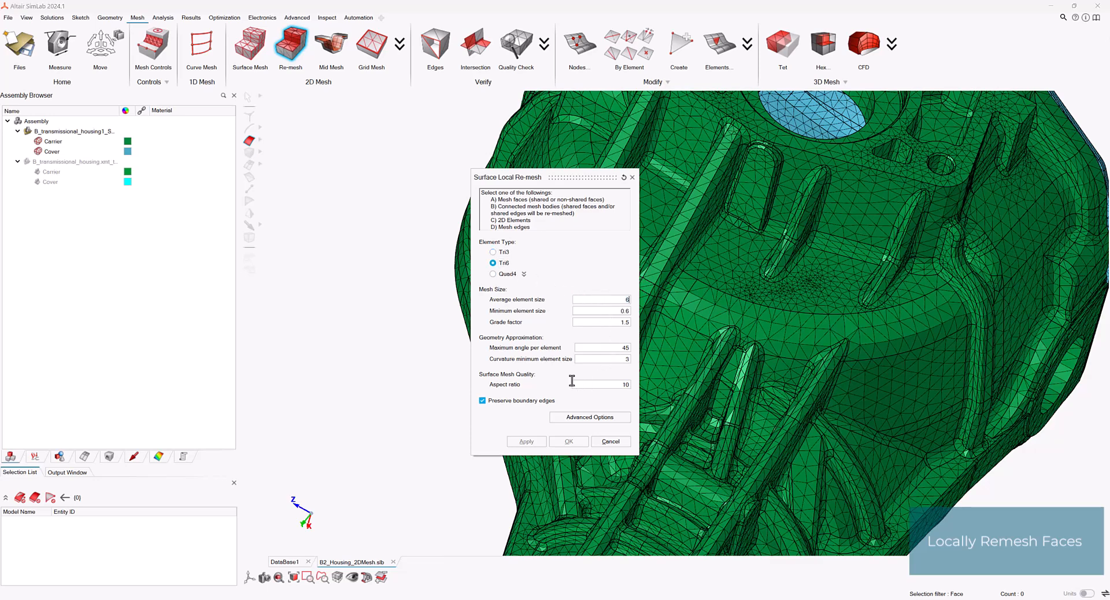
{"action": "left_click", "coordinate": [785, 288]}
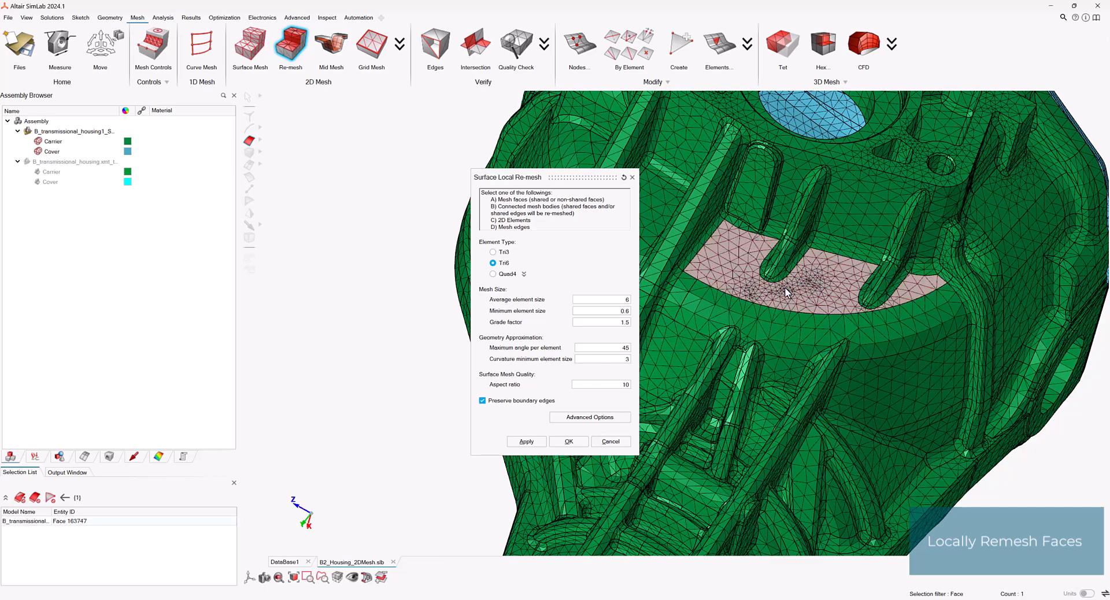
{"action": "left_click", "coordinate": [585, 443]}
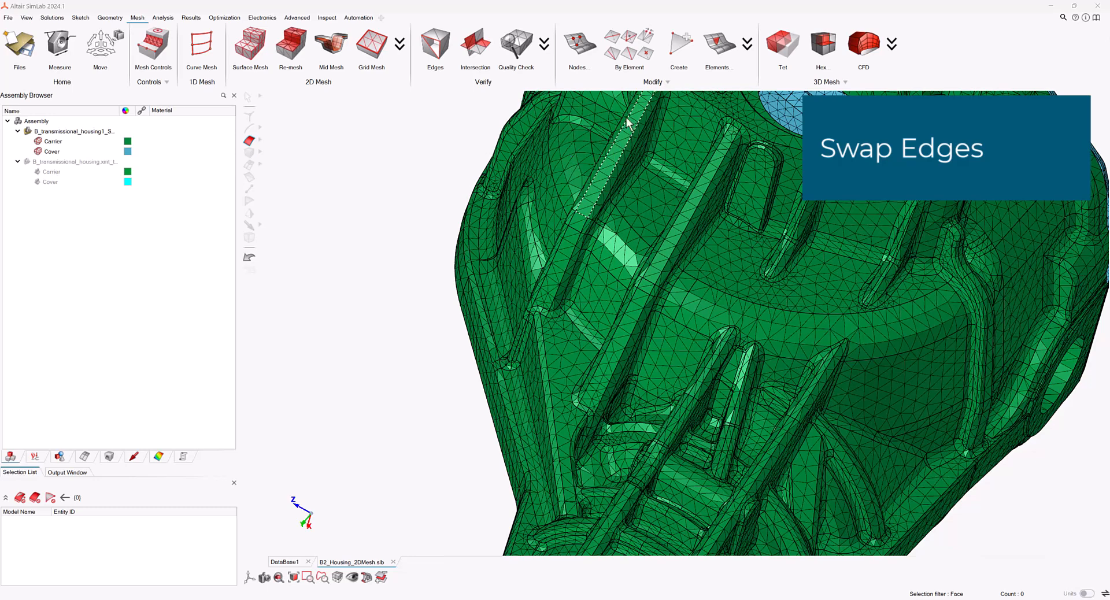
Swap two element edges individually on the Carrier's curved band just below the remeshed face, without the automatic option.
{"action": "left_click", "coordinate": [614, 41]}
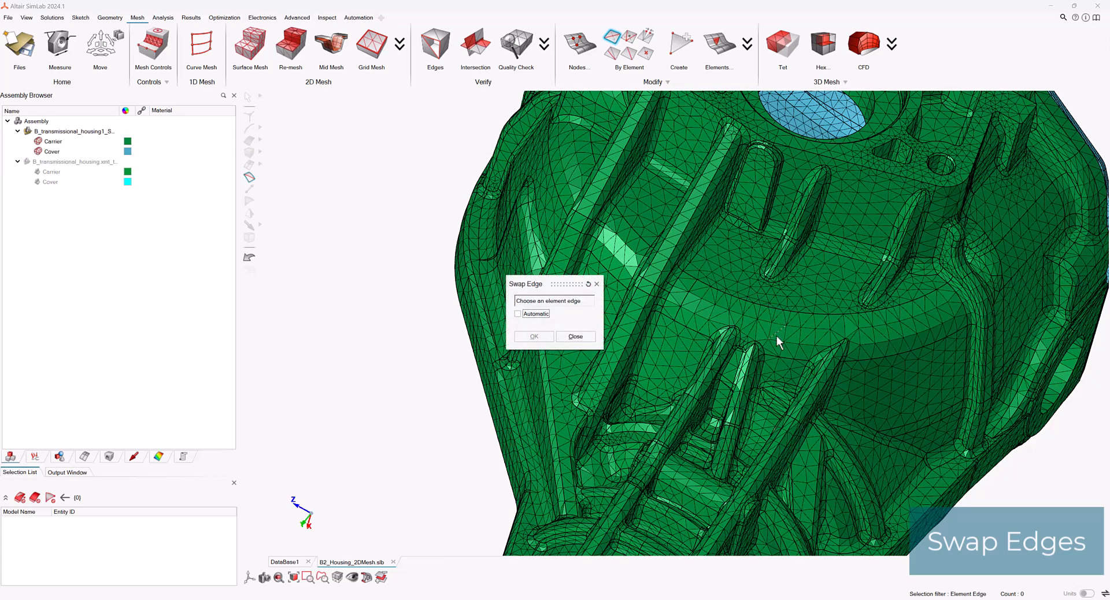
{"action": "middle_click_drag", "start_coordinate": [790, 341], "coordinate": [802, 351]}
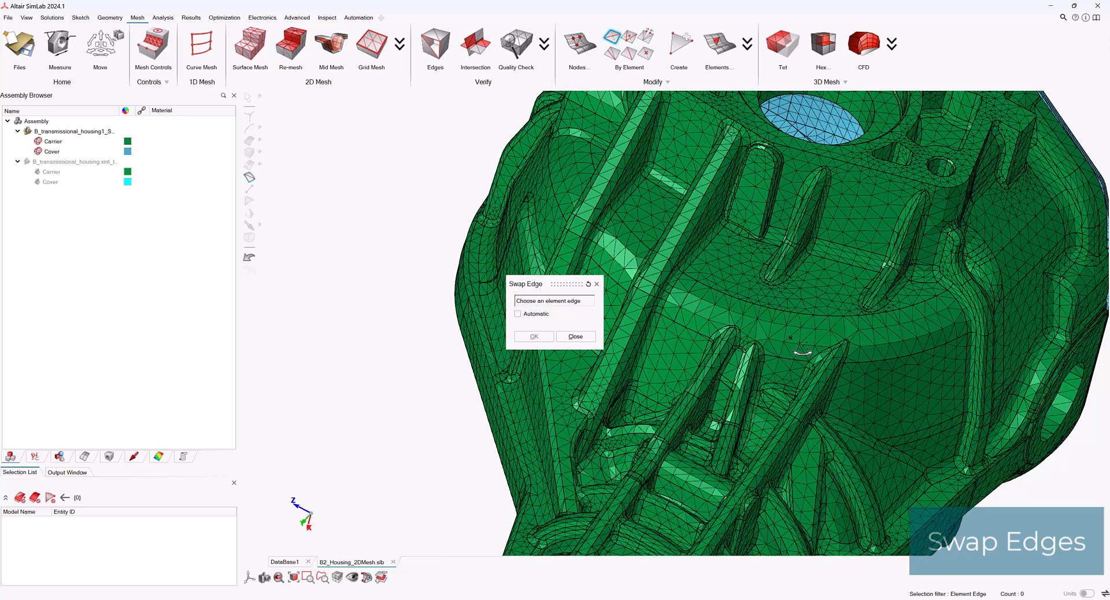
{"action": "left_click", "coordinate": [844, 330]}
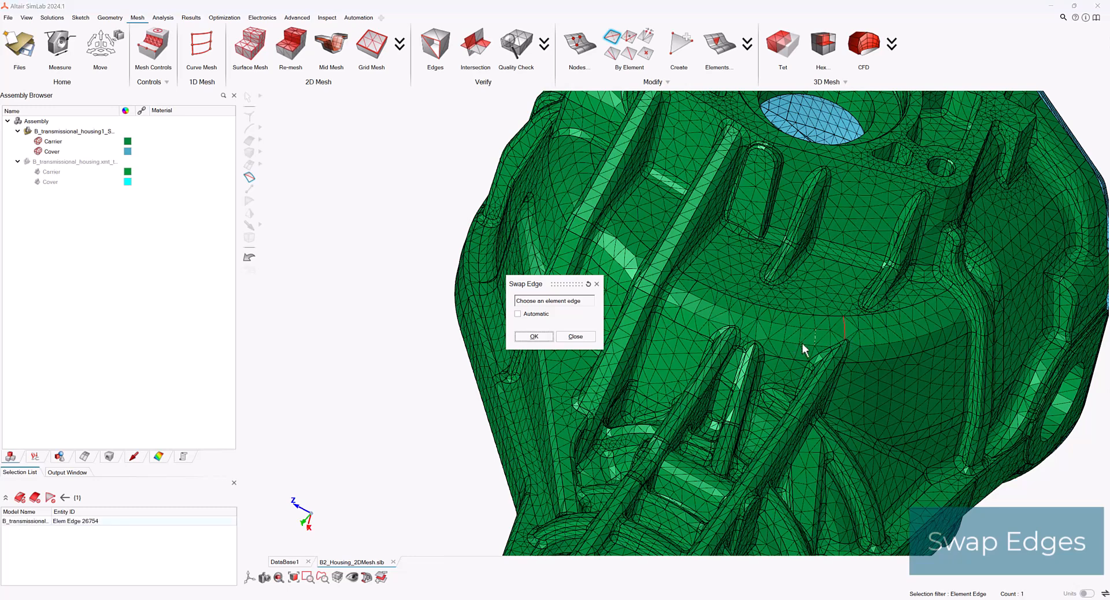
{"action": "left_click", "coordinate": [533, 336]}
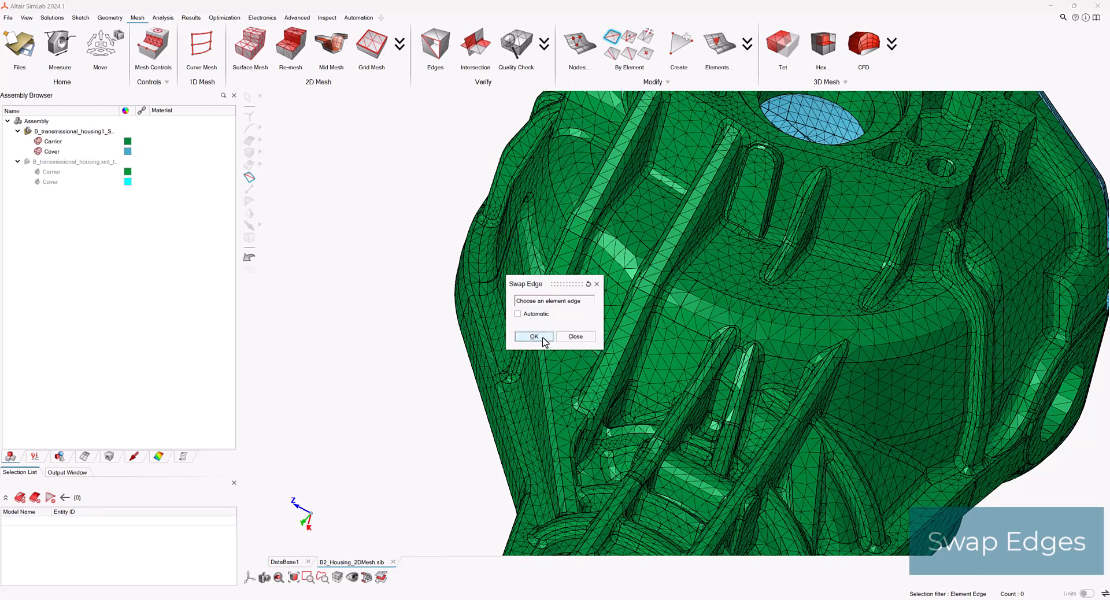
{"action": "left_click", "coordinate": [757, 337]}
{"action": "left_click", "coordinate": [549, 338]}
{"action": "left_click", "coordinate": [574, 337]}
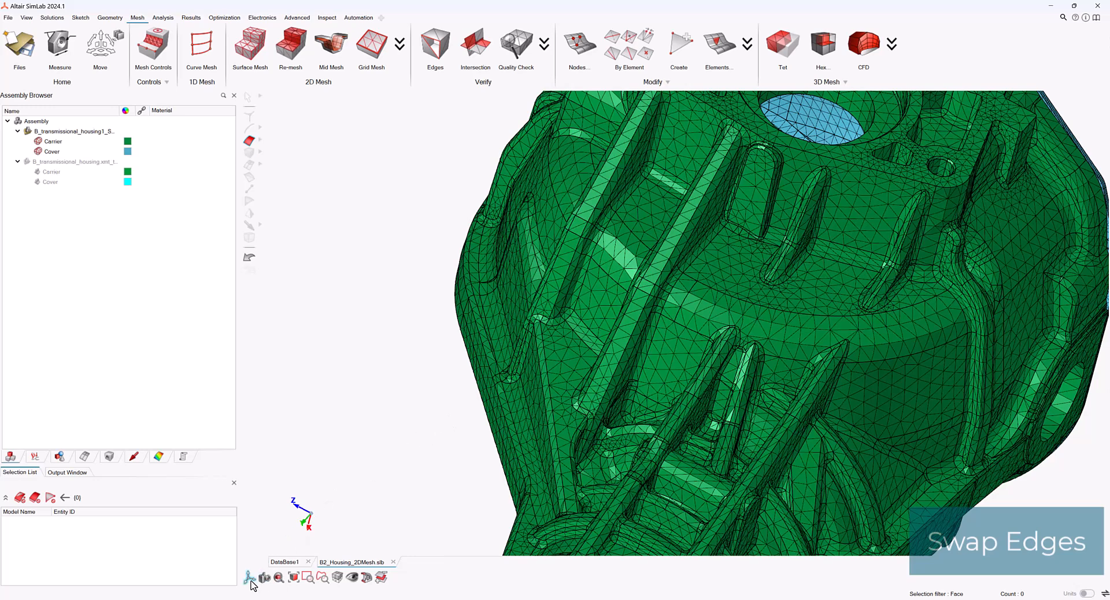
Collapse the short element edge at the tip of the sliver on the Carrier's long flat rib, picking its node and edge.
{"action": "left_click", "coordinate": [278, 578]}
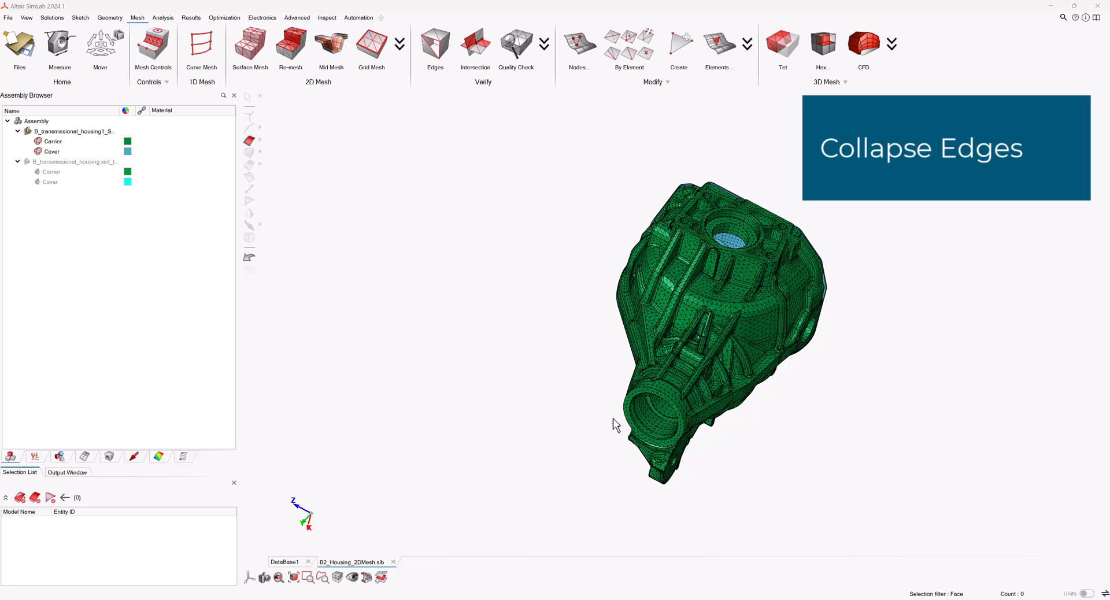
{"action": "middle_click_drag", "start_coordinate": [742, 401], "coordinate": [677, 363]}
{"action": "right_click_drag", "start_coordinate": [693, 376], "coordinate": [582, 296]}
{"action": "scroll", "coordinate": [585, 297], "scroll_direction": "up", "scroll_amount": 2}
{"action": "scroll", "coordinate": [606, 310], "scroll_direction": "up", "scroll_amount": 5}
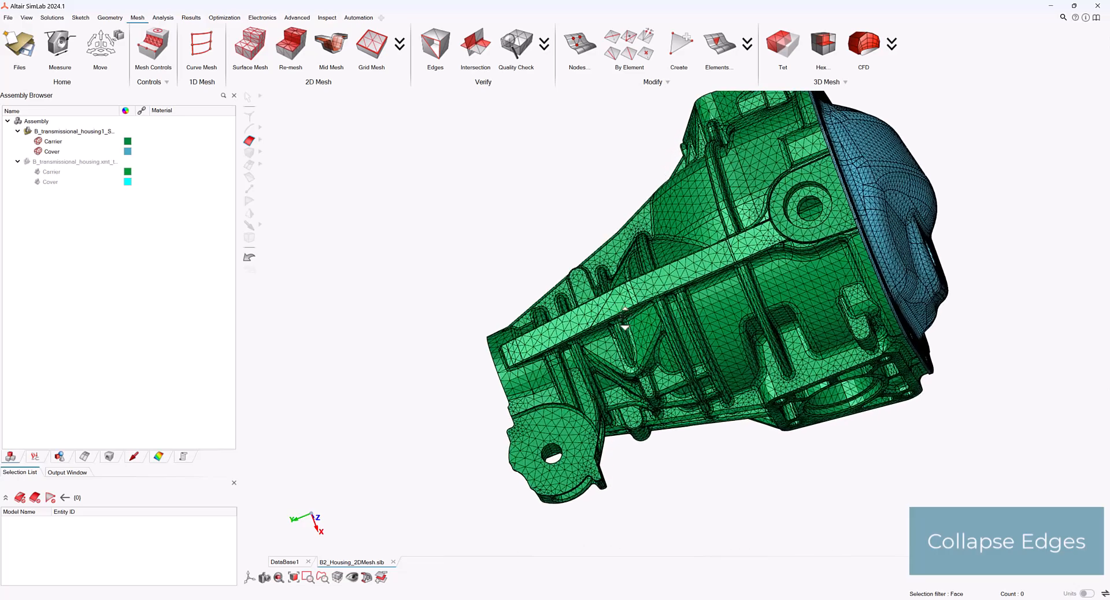
{"action": "scroll", "coordinate": [616, 316], "scroll_direction": "up", "scroll_amount": 5}
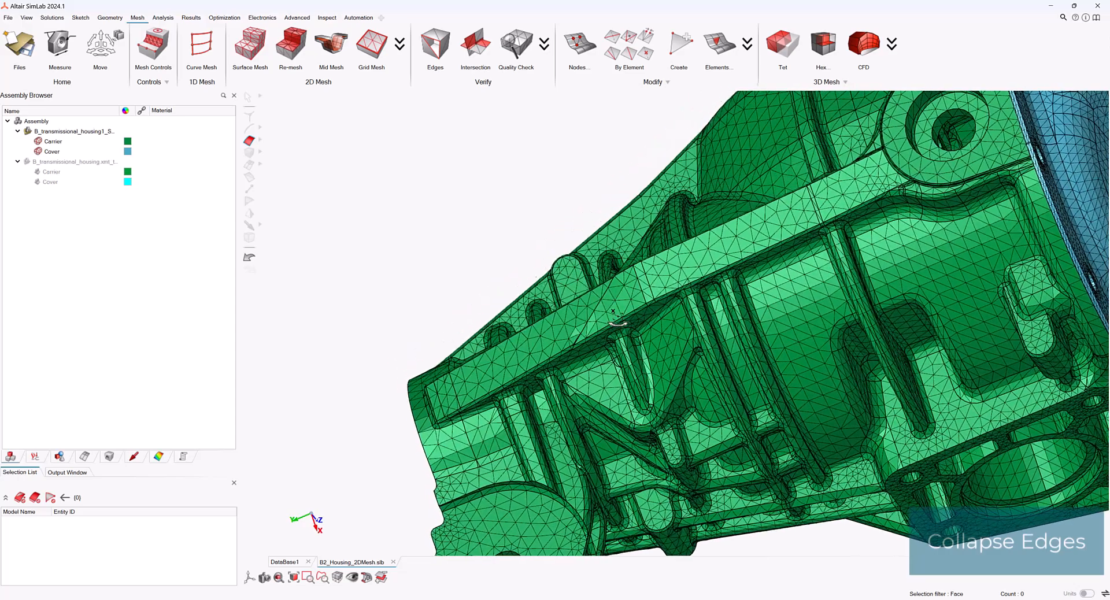
{"action": "scroll", "coordinate": [584, 354], "scroll_direction": "up", "scroll_amount": 5}
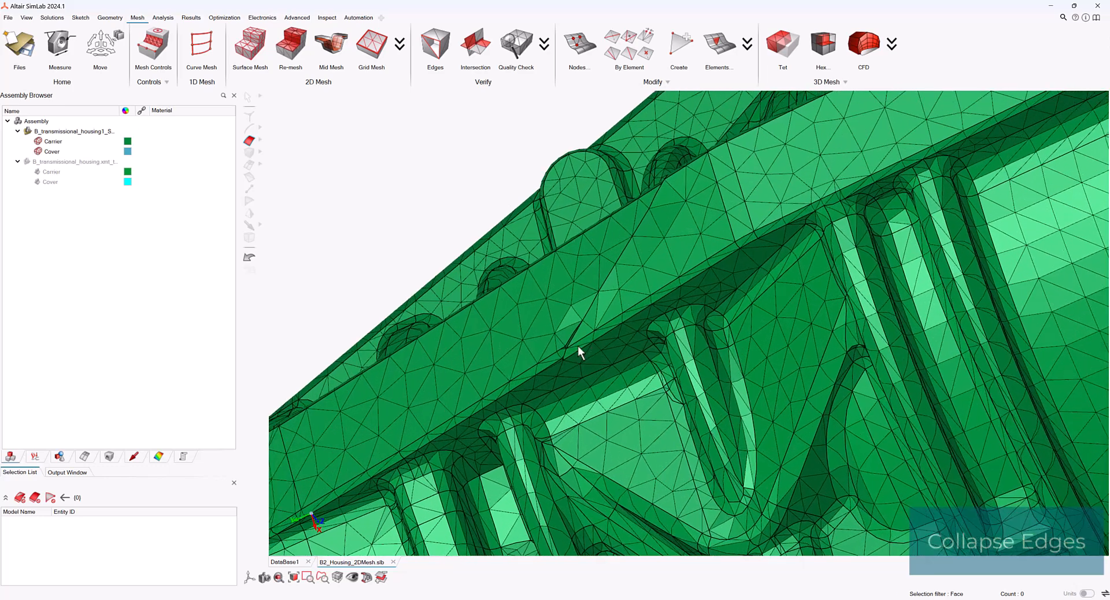
{"action": "scroll", "coordinate": [569, 349], "scroll_direction": "up", "scroll_amount": 2}
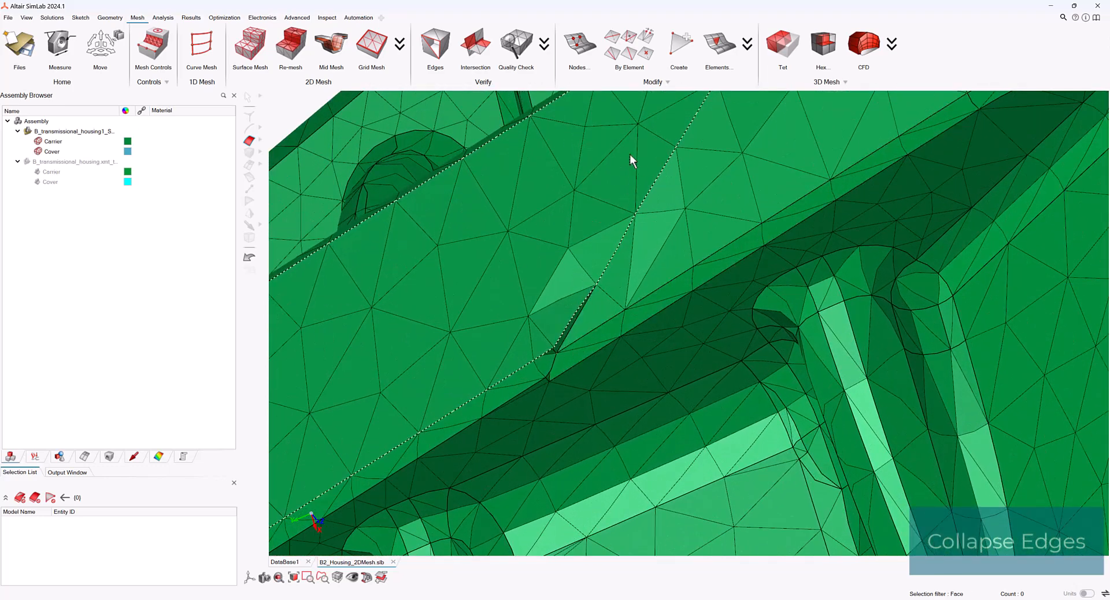
{"action": "left_click", "coordinate": [630, 39]}
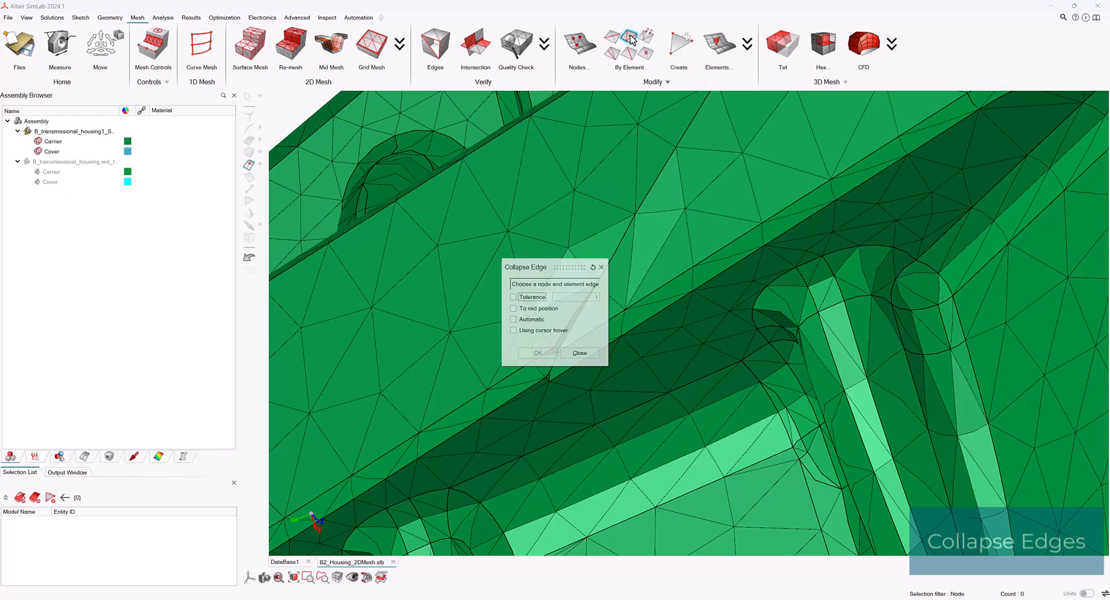
{"action": "left_click_drag", "start_coordinate": [572, 267], "coordinate": [500, 248]}
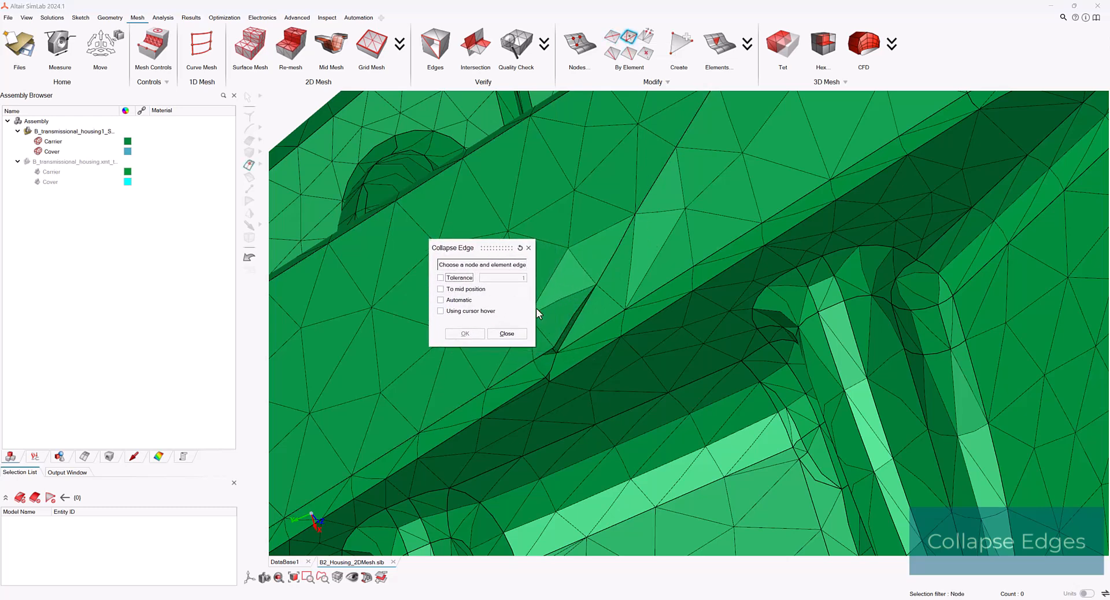
{"action": "left_click", "coordinate": [557, 351]}
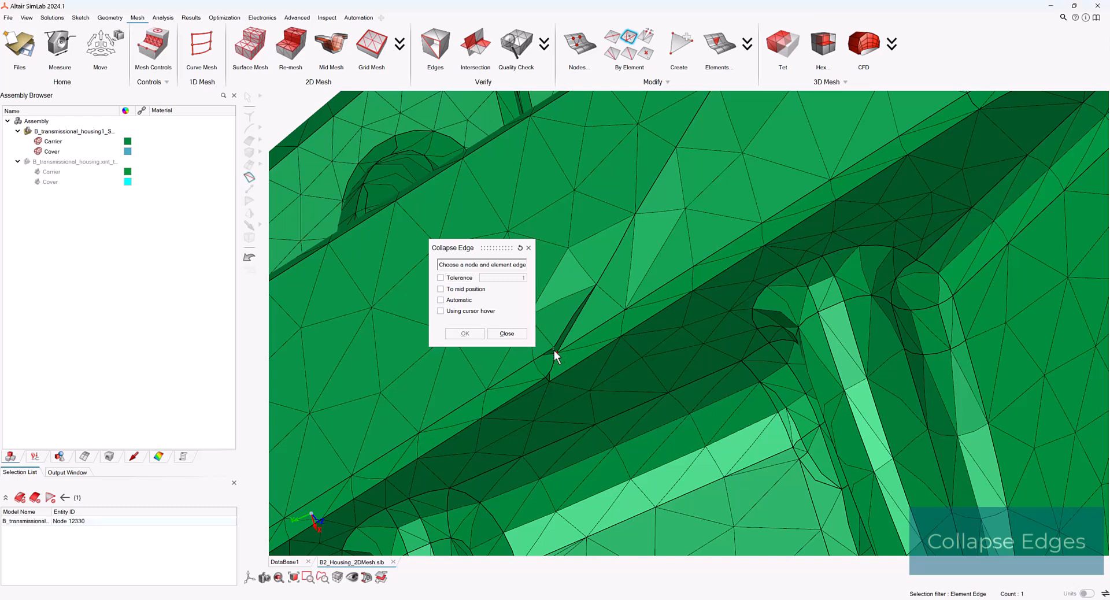
{"action": "left_click", "coordinate": [554, 350]}
{"action": "middle_click_drag", "start_coordinate": [559, 363], "coordinate": [559, 377]}
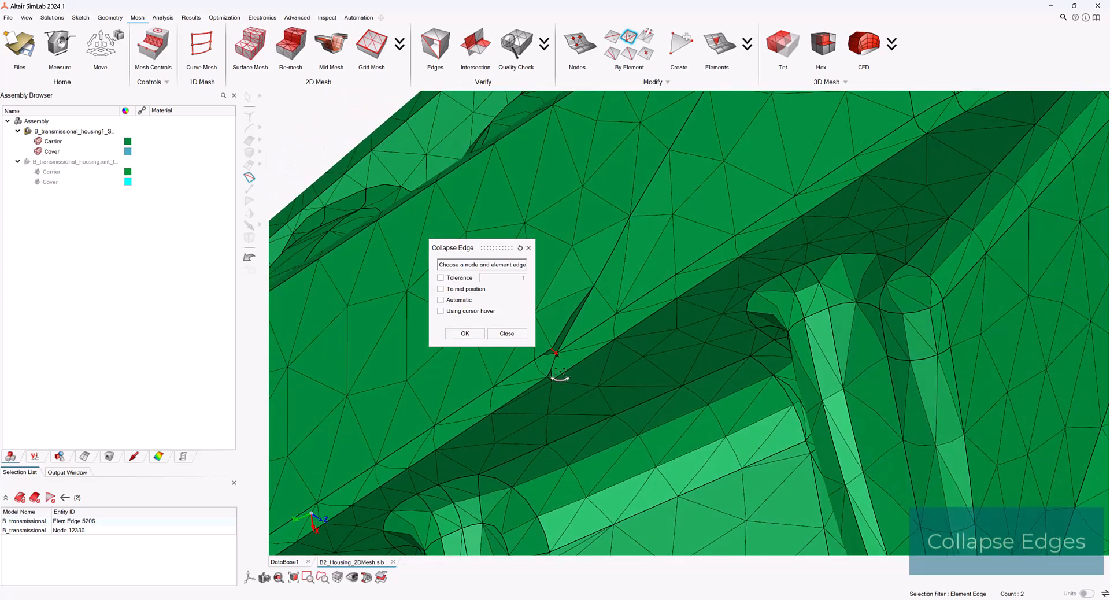
{"action": "left_click", "coordinate": [465, 334]}
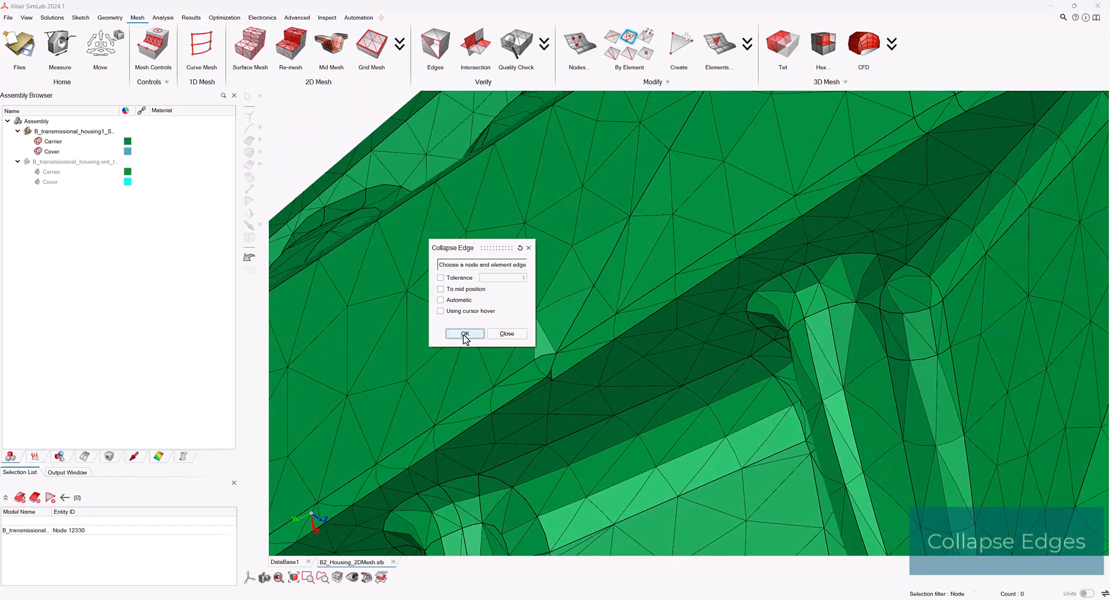
Collapse the short element edge at the second sliver, along the Carrier's outer rib border, picking its node and edge.
{"action": "middle_click_drag", "start_coordinate": [535, 404], "coordinate": [727, 414]}
{"action": "middle_click_drag", "start_coordinate": [324, 178], "coordinate": [438, 281]}
{"action": "right_click_drag", "start_coordinate": [591, 315], "coordinate": [723, 313]}
{"action": "scroll", "coordinate": [621, 268], "scroll_direction": "up", "scroll_amount": 2}
{"action": "right_click_drag", "start_coordinate": [550, 231], "coordinate": [587, 263]}
{"action": "mouse_move", "coordinate": [585, 262]}
{"action": "middle_mouse_down"}
{"action": "mouse_move", "coordinate": [588, 279]}
{"action": "mouse_move", "coordinate": [570, 265]}
{"action": "middle_mouse_up"}
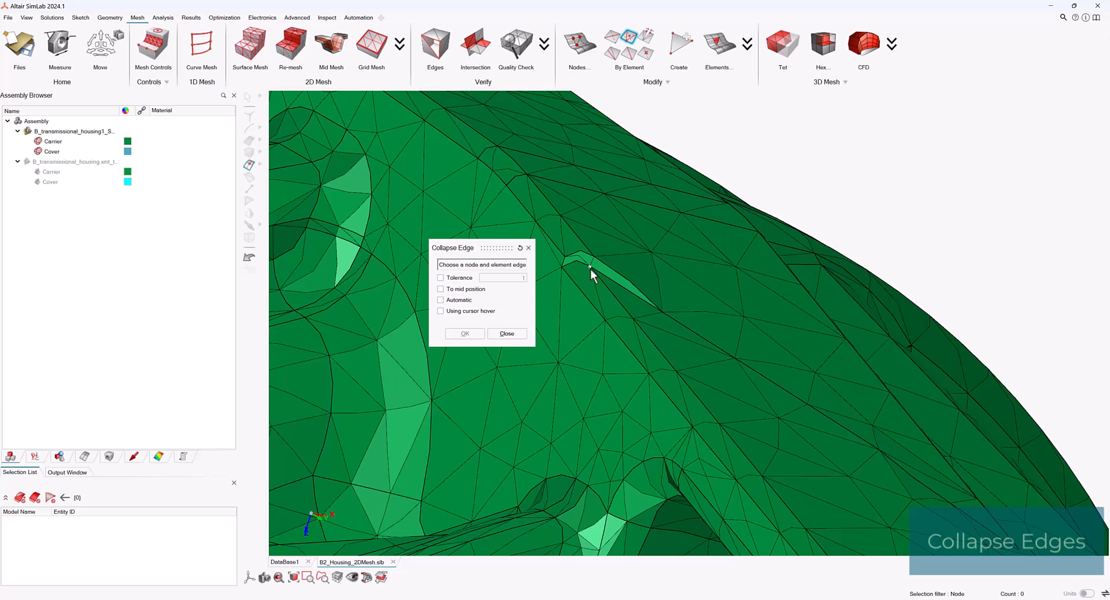
{"action": "left_click", "coordinate": [590, 267]}
{"action": "left_click", "coordinate": [591, 260]}
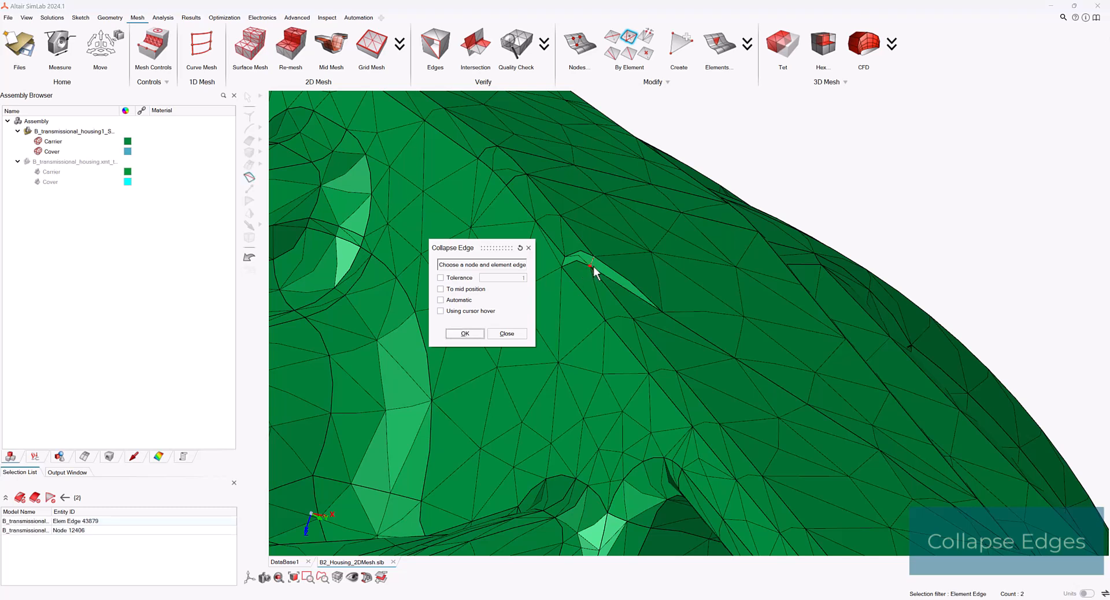
{"action": "left_click", "coordinate": [466, 333]}
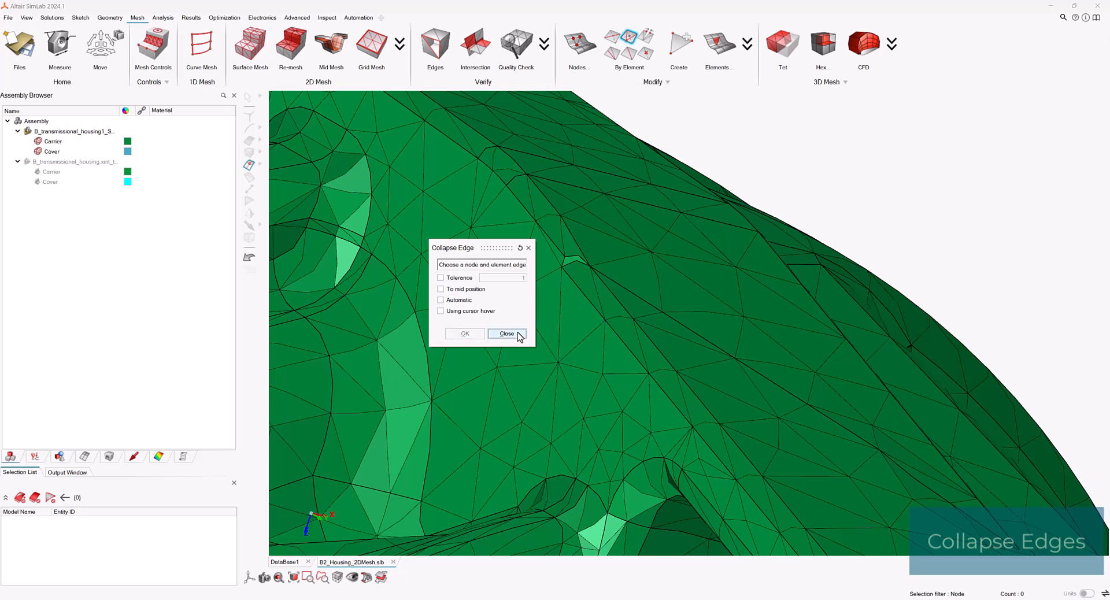
{"action": "left_click", "coordinate": [507, 334]}
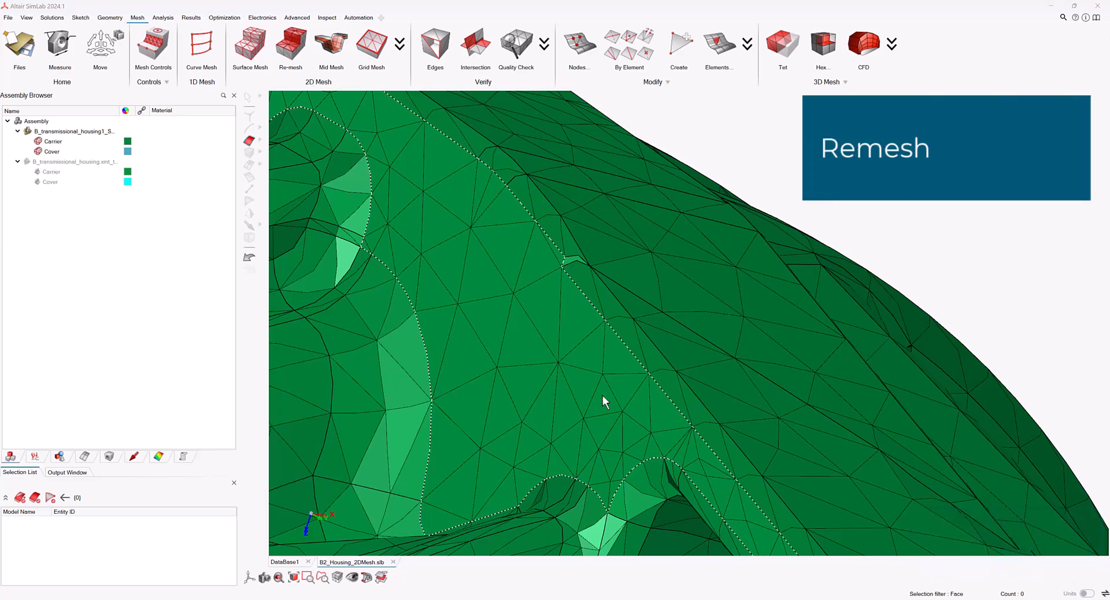
Merge the three adjoining faces along the Carrier's long flat rib into one face, with the boundary edges set to Merge.
{"action": "scroll", "coordinate": [701, 369], "scroll_direction": "down", "scroll_amount": 6}
{"action": "right_click_drag", "start_coordinate": [604, 351], "coordinate": [658, 408]}
{"action": "scroll", "coordinate": [665, 409], "scroll_direction": "down", "scroll_amount": 2}
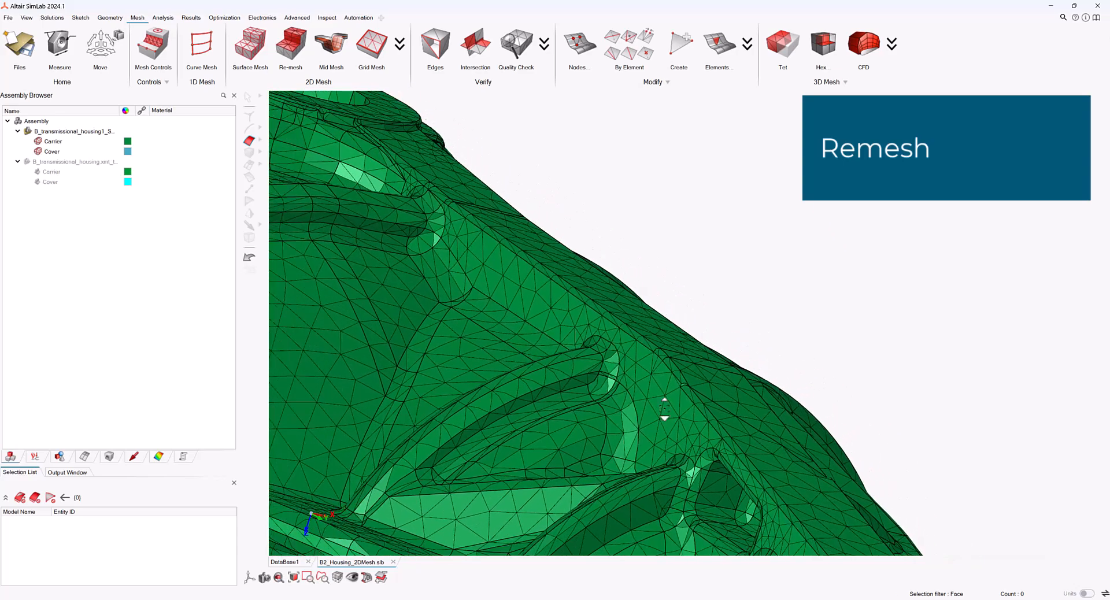
{"action": "scroll", "coordinate": [664, 409], "scroll_direction": "up", "scroll_amount": 5}
{"action": "middle_click_drag", "start_coordinate": [658, 428], "coordinate": [609, 408]}
{"action": "right_click_drag", "start_coordinate": [613, 405], "coordinate": [601, 215]}
{"action": "right_click_drag", "start_coordinate": [623, 300], "coordinate": [606, 261]}
{"action": "scroll", "coordinate": [605, 275], "scroll_direction": "down", "scroll_amount": 2}
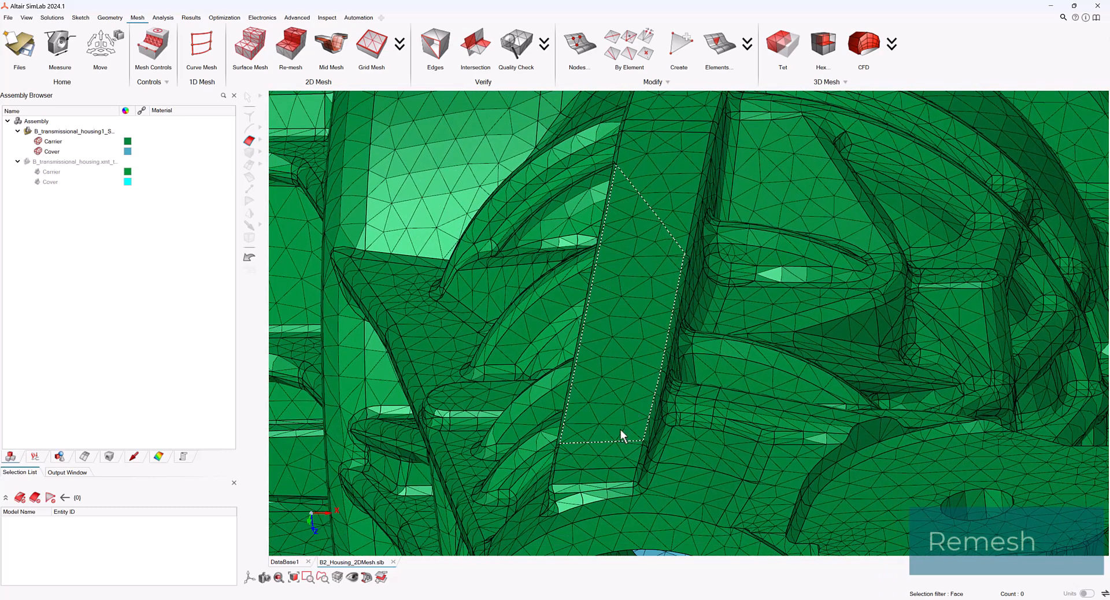
{"action": "left_click", "coordinate": [613, 447]}
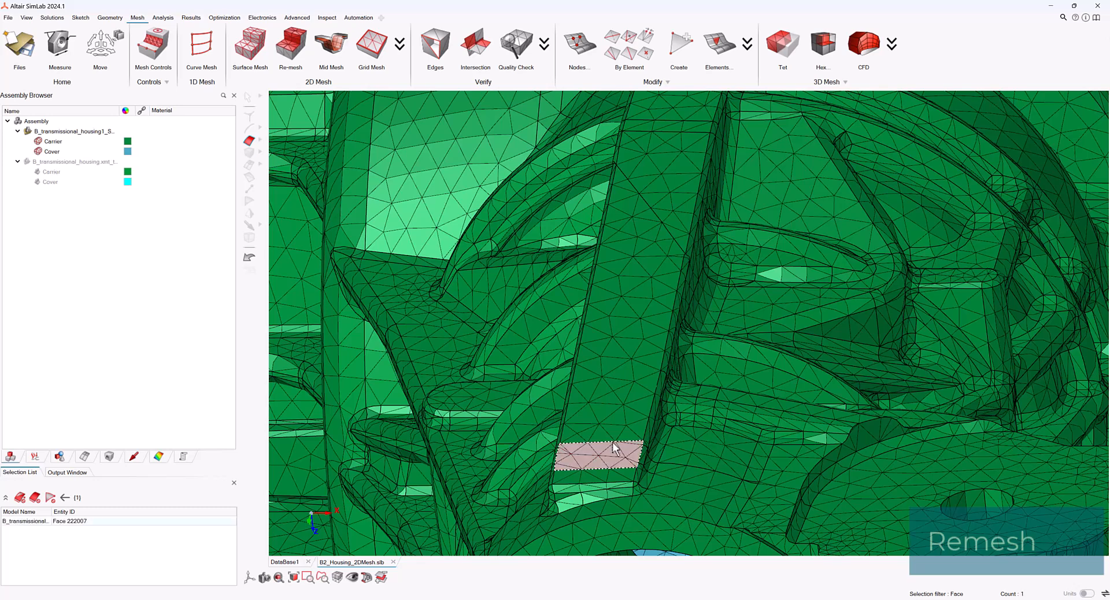
{"action": "left_click", "coordinate": [615, 364]}
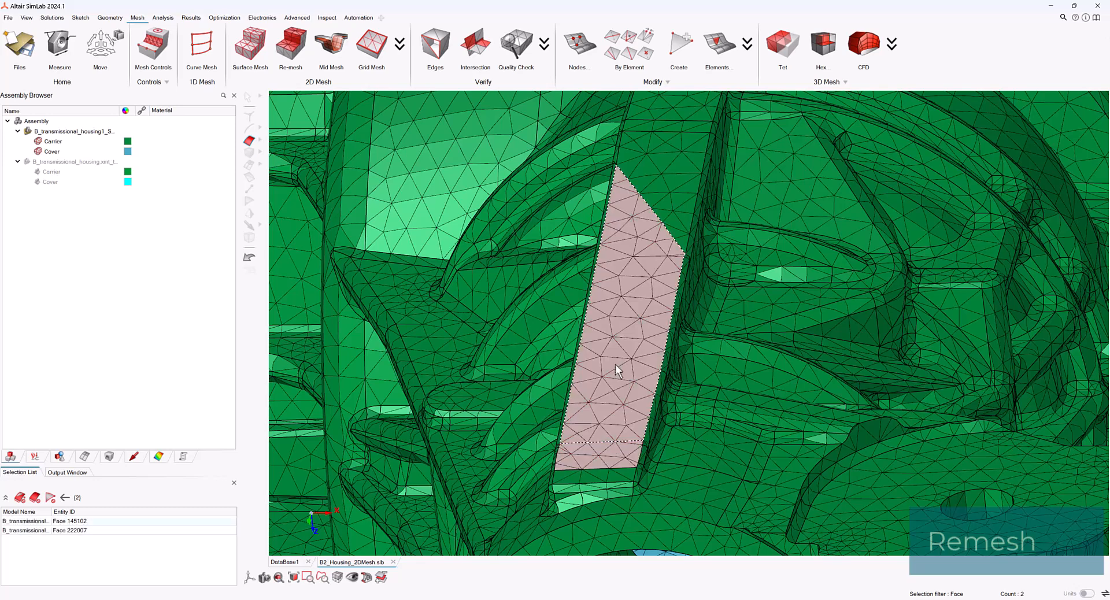
{"action": "left_click", "coordinate": [664, 196]}
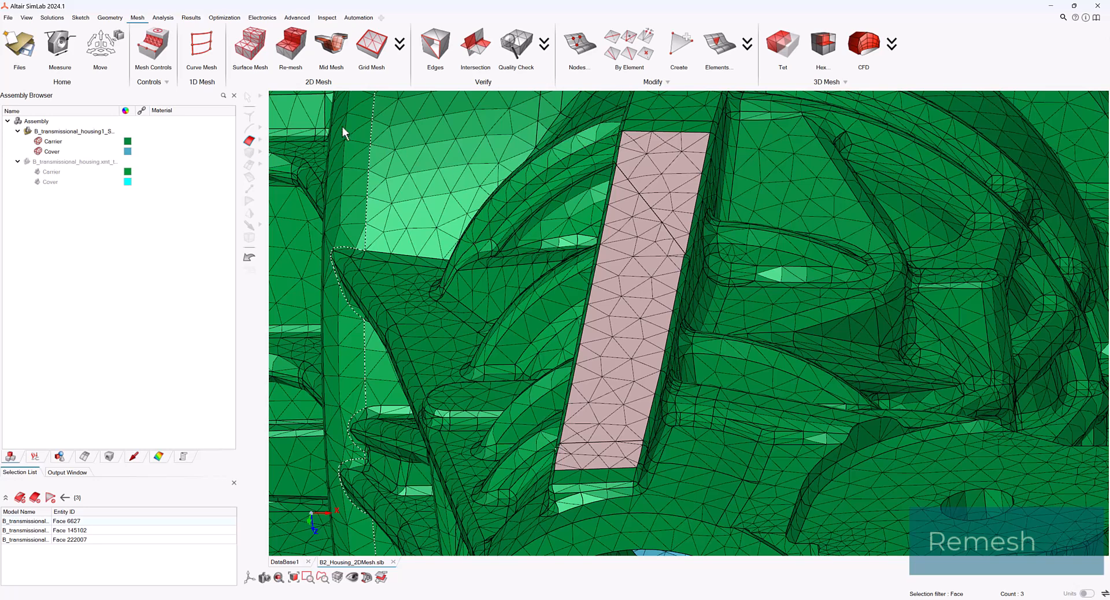
{"action": "left_click", "coordinate": [114, 22]}
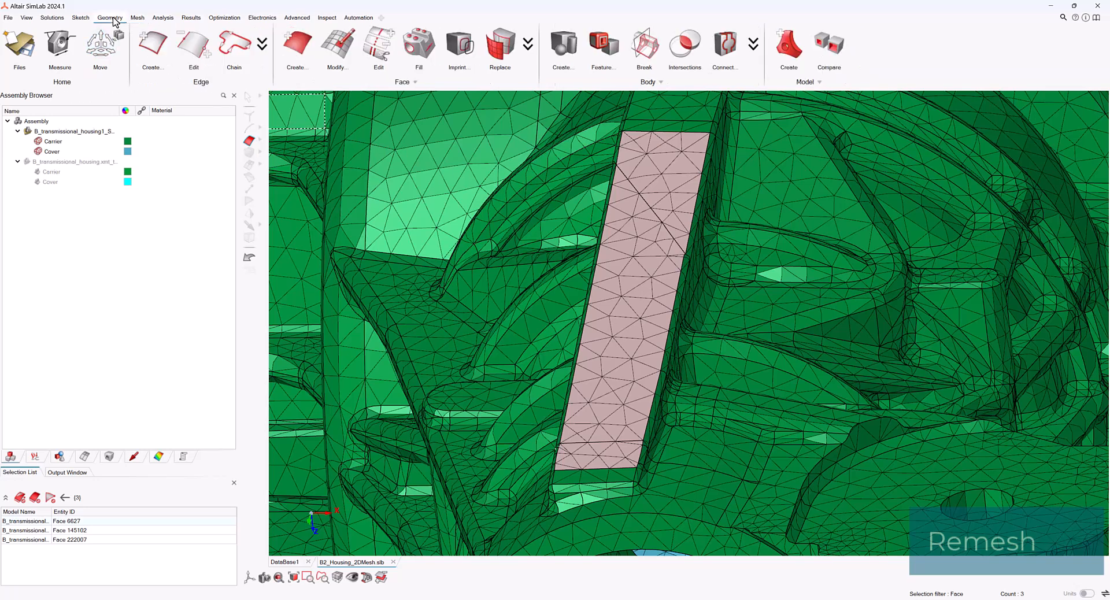
{"action": "left_click", "coordinate": [386, 36]}
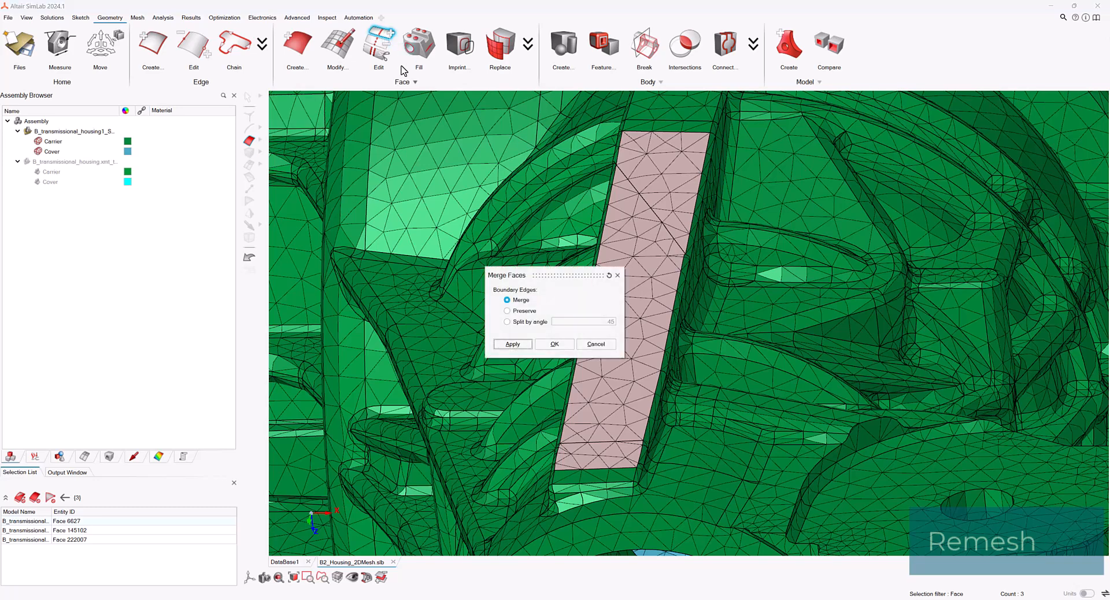
{"action": "left_click", "coordinate": [555, 344]}
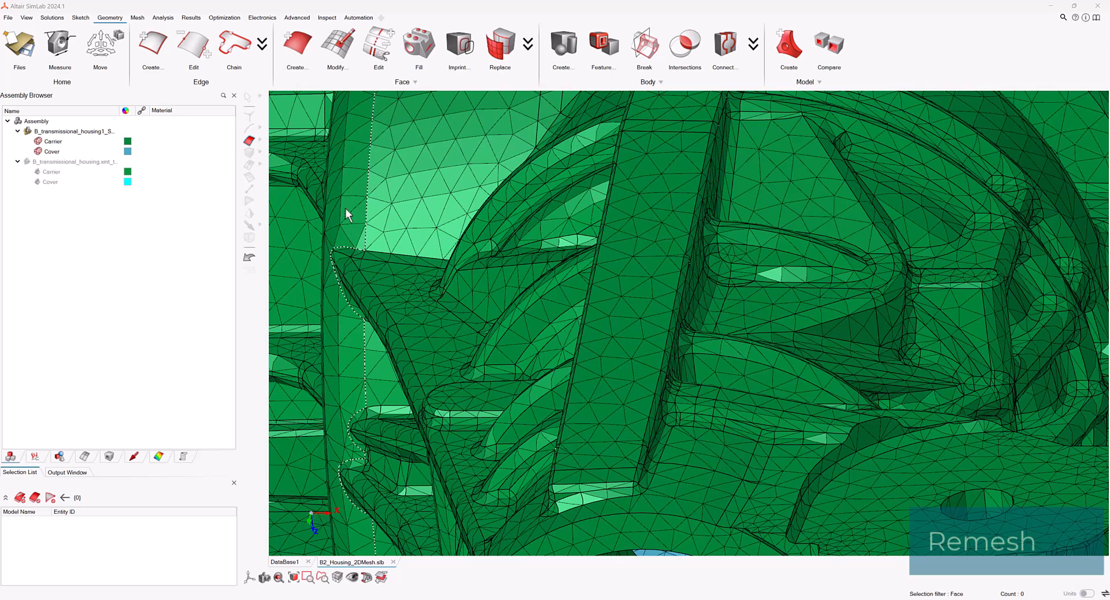
Grid mesh the merged face on the Carrier's long flat rib with tri elements, 20 along X and 3 along Y.
{"action": "left_click", "coordinate": [138, 18]}
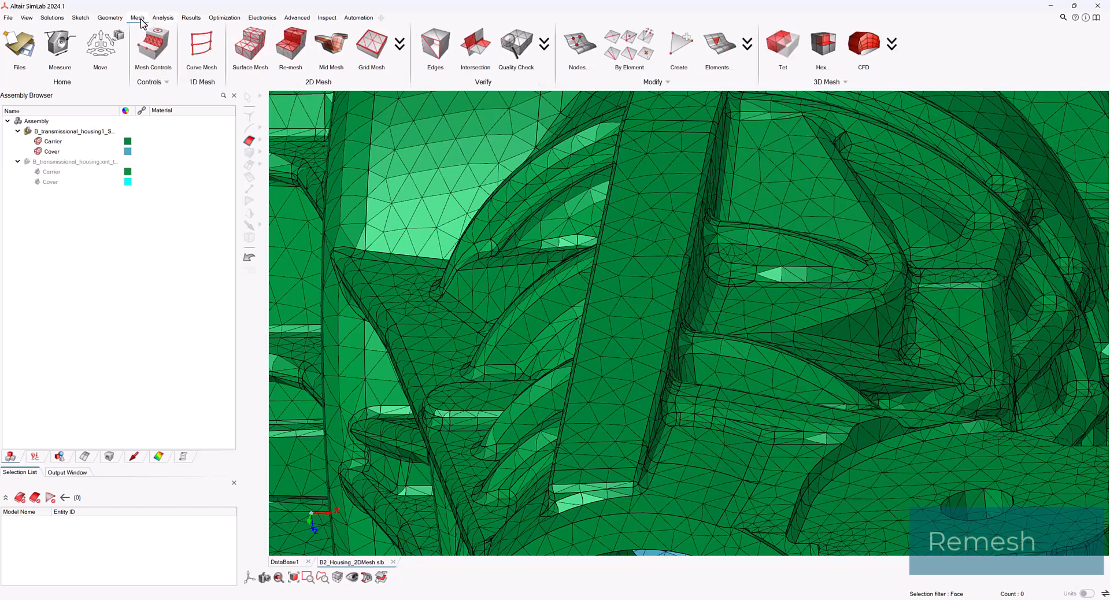
{"action": "left_click", "coordinate": [381, 52]}
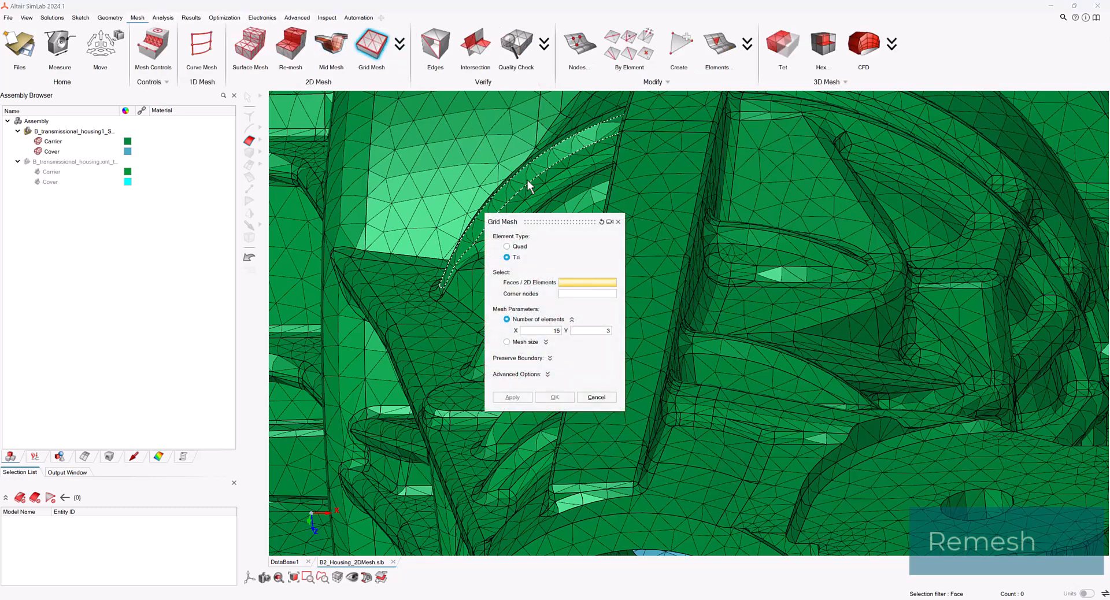
{"action": "left_click_drag", "start_coordinate": [562, 218], "coordinate": [525, 183]}
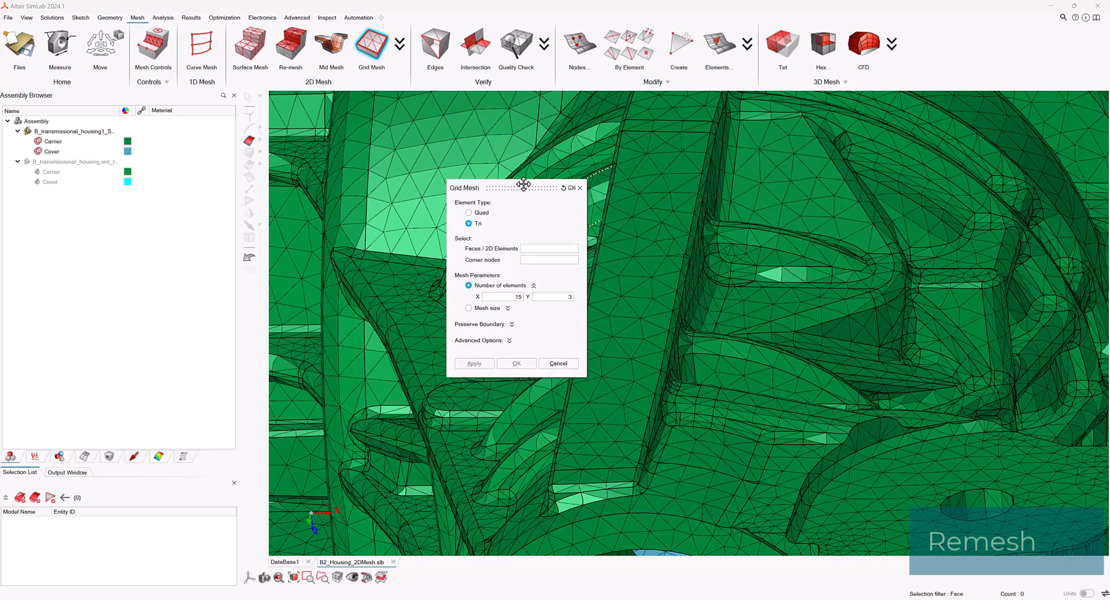
{"action": "left_click", "coordinate": [667, 252]}
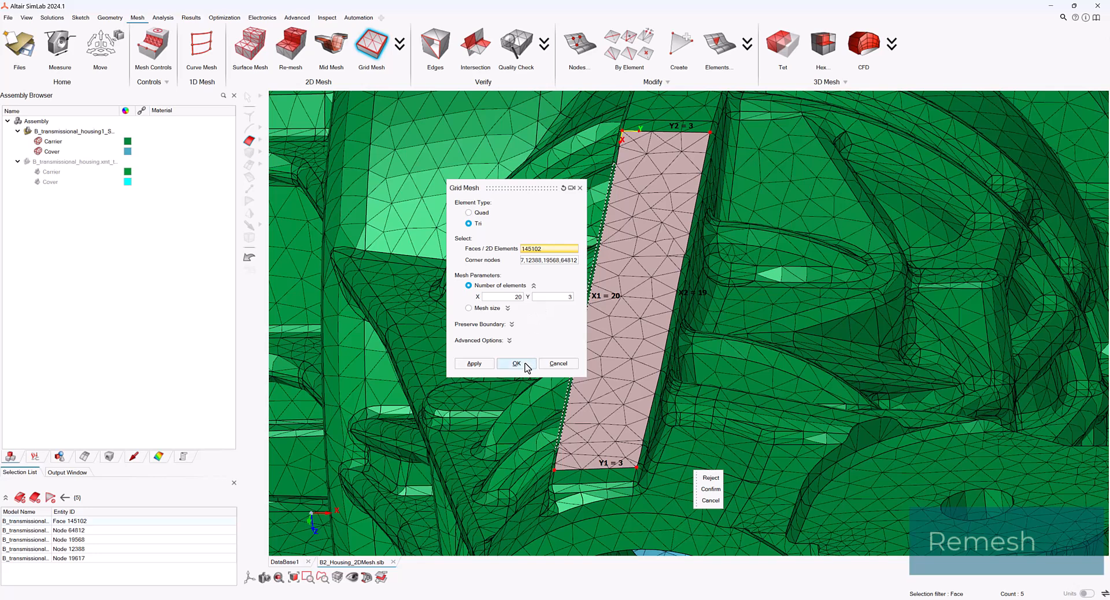
{"action": "left_click", "coordinate": [516, 364]}
Grid mesh the next face up the Carrier's long flat rib with tri elements, specifying the number of elements.
{"action": "middle_click_drag", "start_coordinate": [659, 272], "coordinate": [662, 425]}
{"action": "scroll", "coordinate": [700, 267], "scroll_direction": "down", "scroll_amount": 2}
{"action": "middle_click_drag", "start_coordinate": [705, 282], "coordinate": [701, 322]}
{"action": "left_click", "coordinate": [688, 300]}
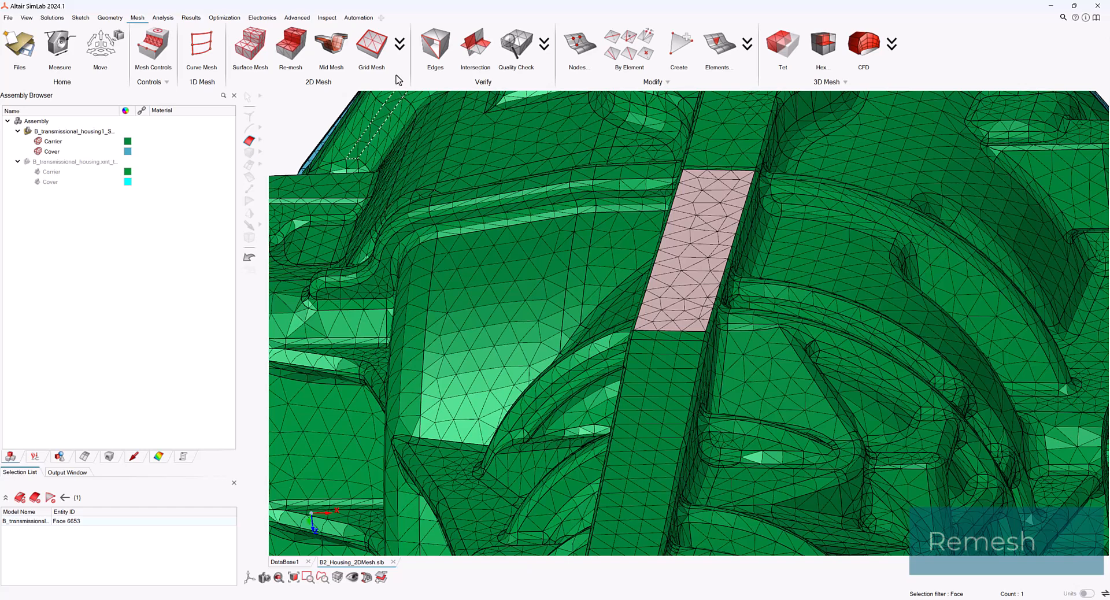
{"action": "left_click", "coordinate": [371, 46]}
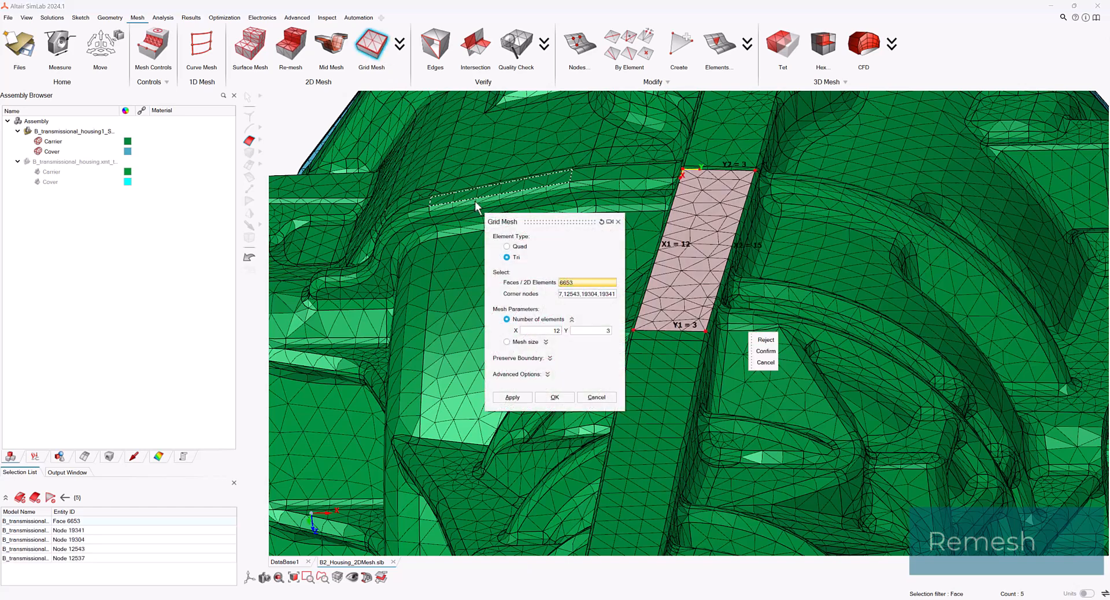
{"action": "left_click", "coordinate": [560, 332]}
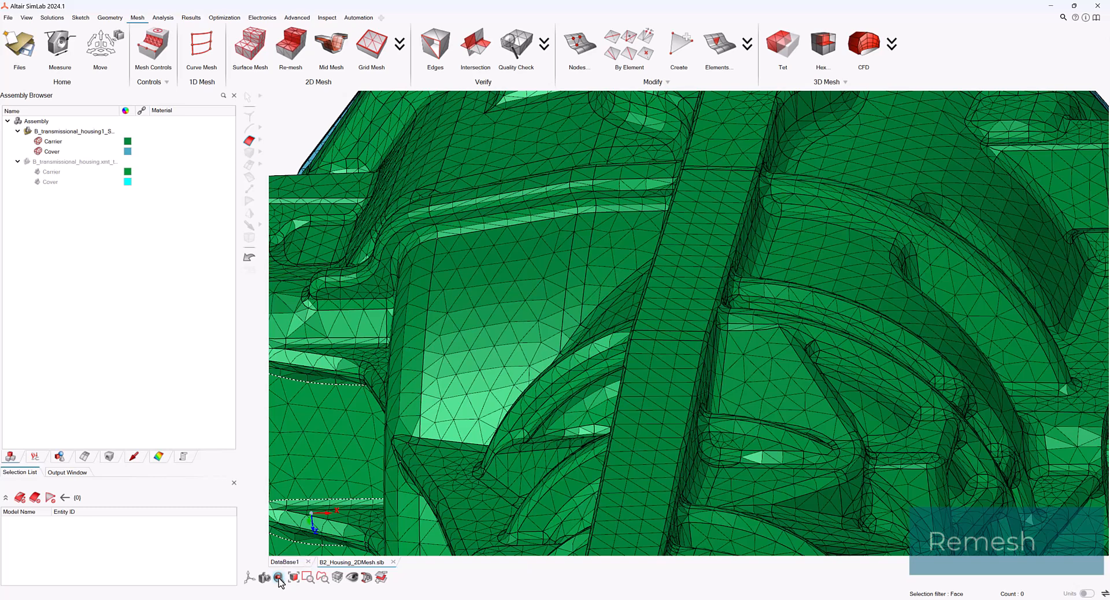
Set up Flatten Face on the Carrier's four-hole flange face, with thickness 2, automatic adjacent faces and Collapse Elements enabled.
{"action": "left_click", "coordinate": [279, 577]}
{"action": "middle_click_drag", "start_coordinate": [646, 407], "coordinate": [620, 443]}
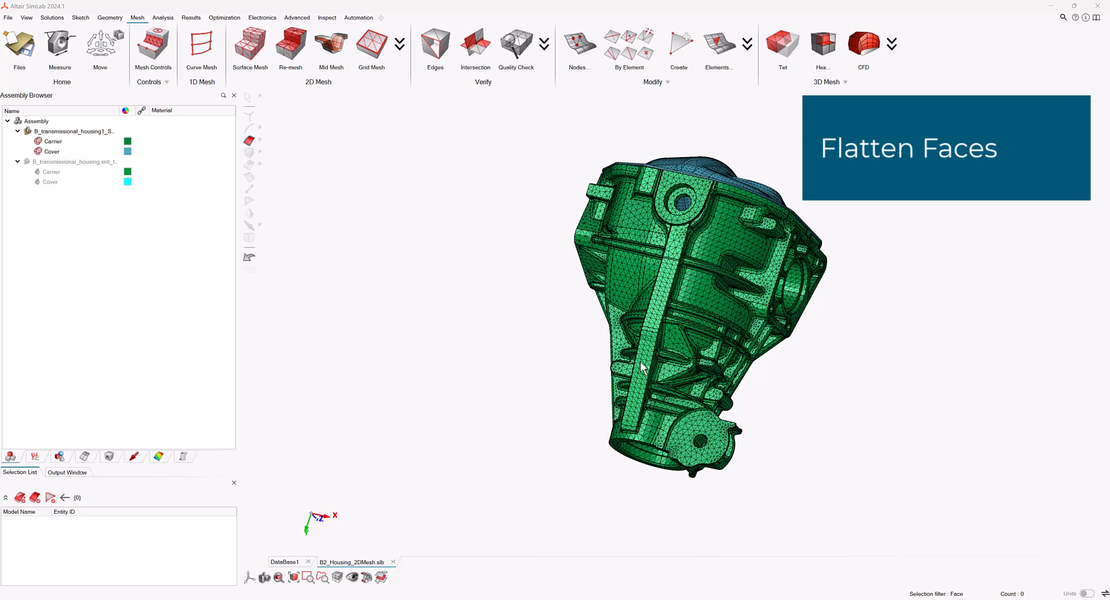
{"action": "middle_click_drag", "start_coordinate": [649, 365], "coordinate": [520, 427]}
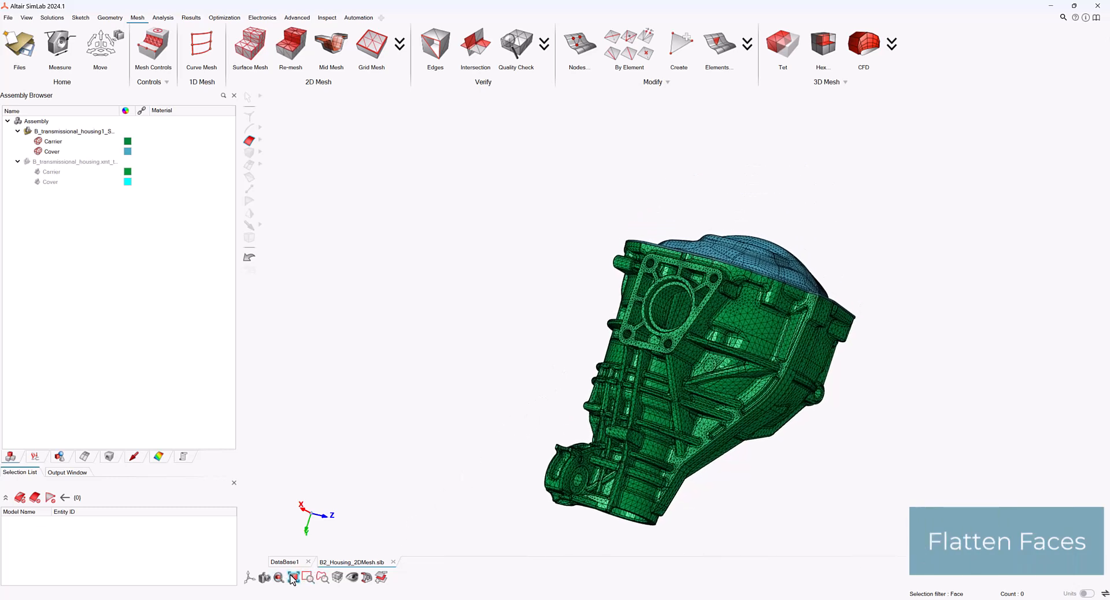
{"action": "left_click", "coordinate": [307, 576]}
{"action": "left_click_drag", "start_coordinate": [602, 242], "coordinate": [728, 352]}
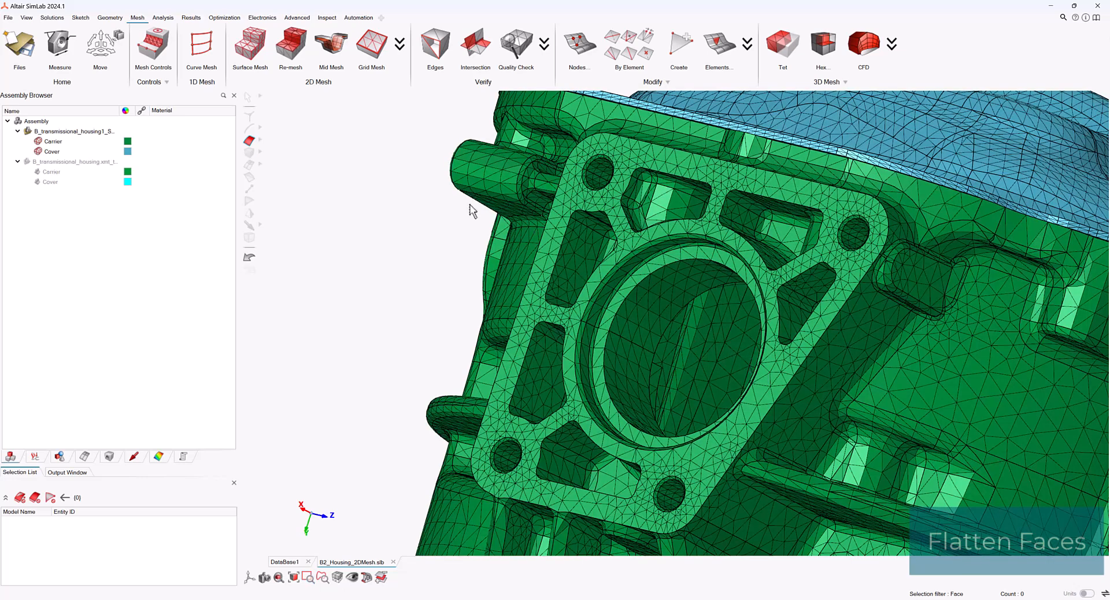
{"action": "left_click", "coordinate": [122, 19]}
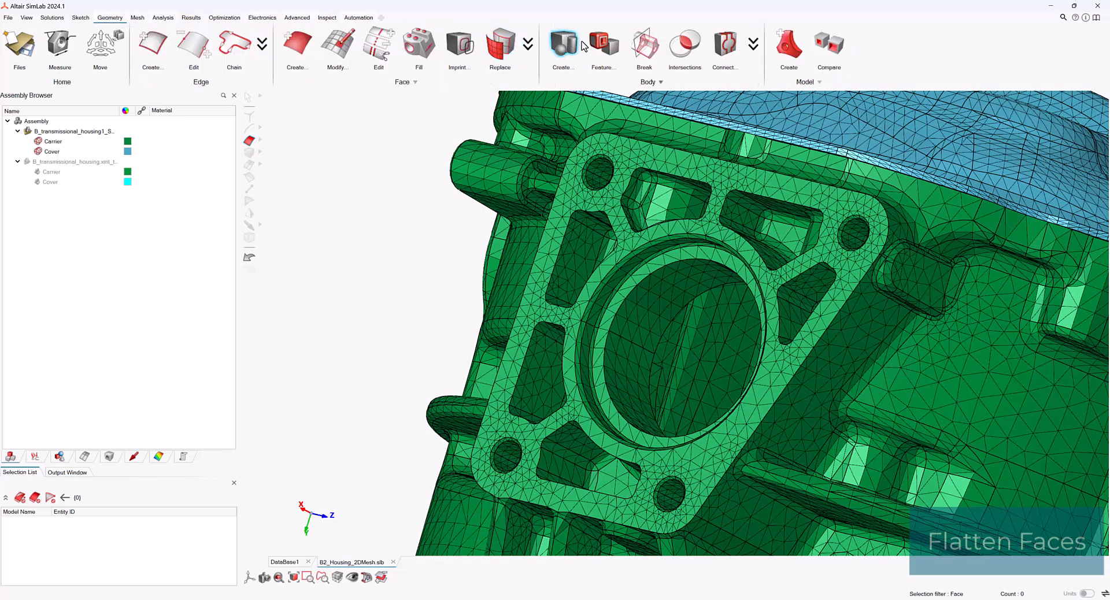
{"action": "left_click", "coordinate": [598, 48]}
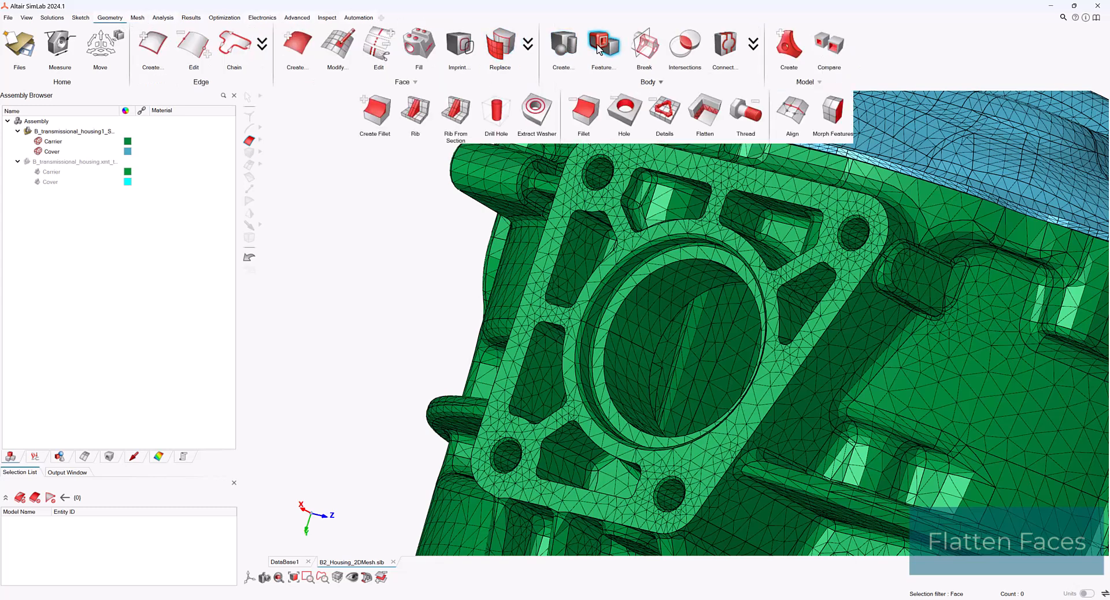
{"action": "left_click", "coordinate": [701, 110]}
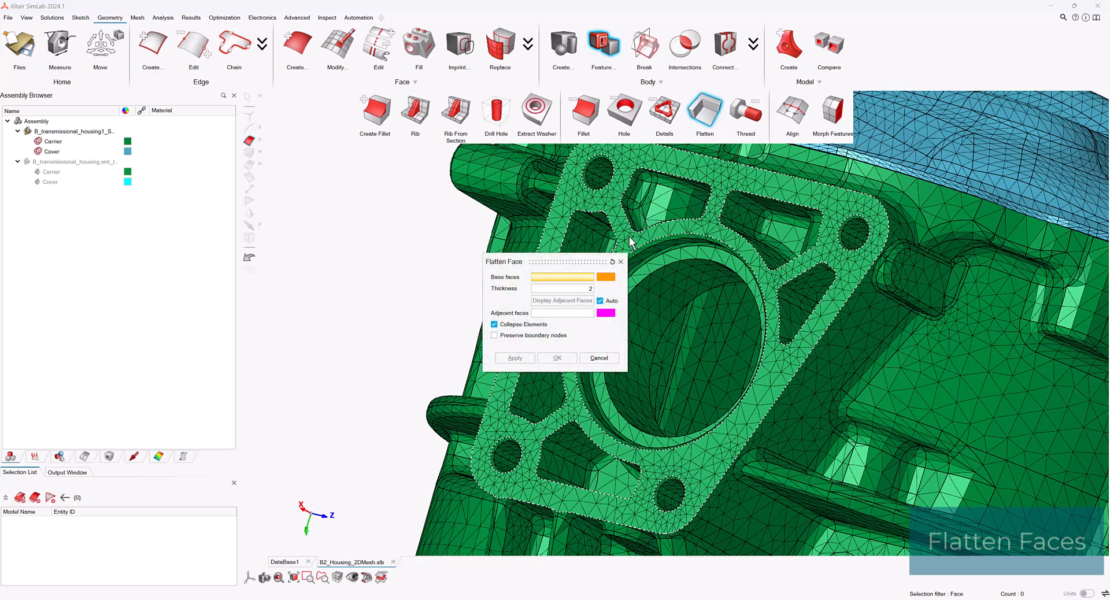
{"action": "left_click_drag", "start_coordinate": [596, 263], "coordinate": [477, 248]}
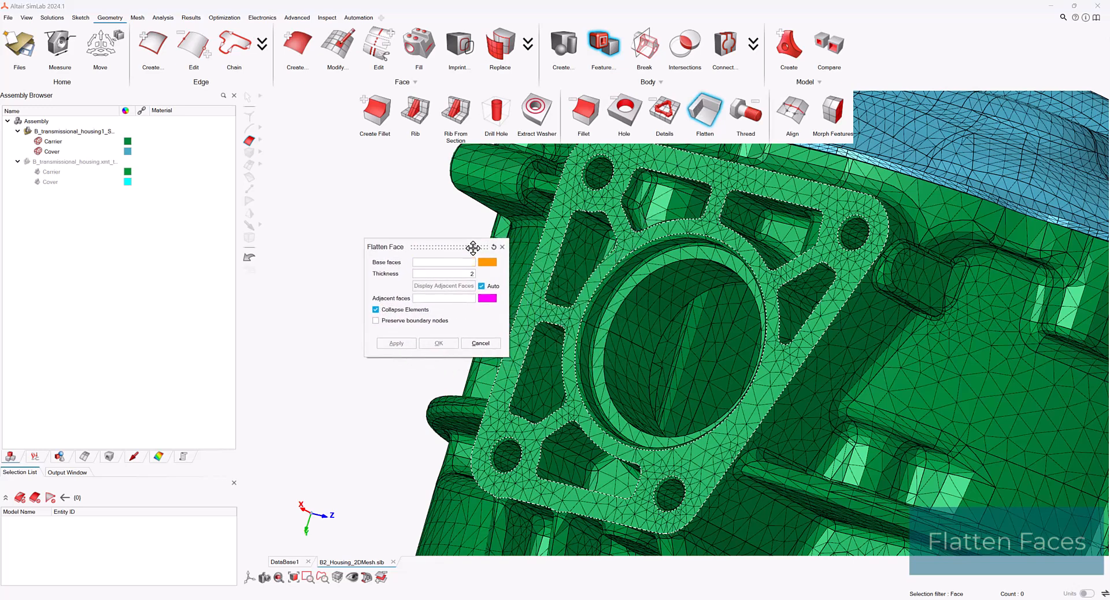
{"action": "left_click", "coordinate": [543, 272]}
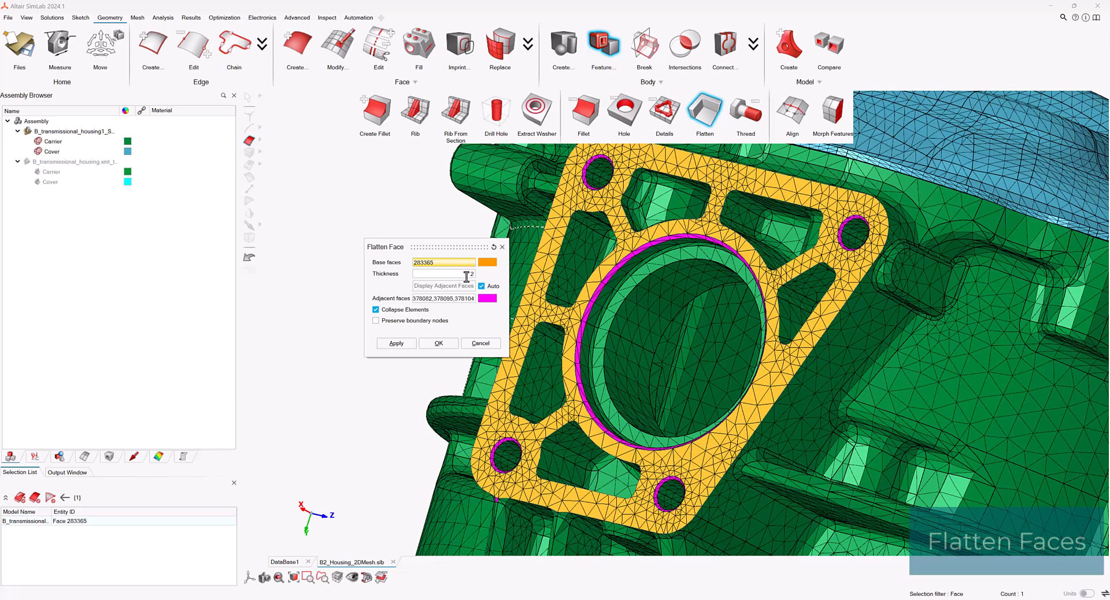
Remove the four narrow faces around the large bore from the adjacent faces and flatten the flange face.
{"action": "left_click", "coordinate": [465, 299]}
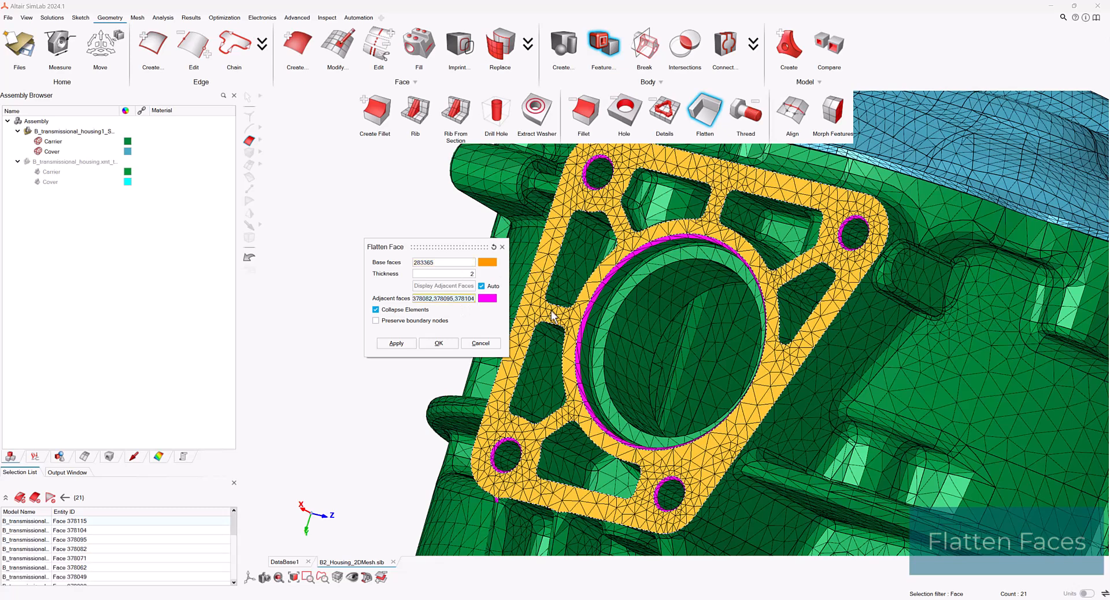
{"action": "left_click", "coordinate": [584, 318]}
{"action": "left_click", "coordinate": [581, 333]}
{"action": "left_click", "coordinate": [747, 270]}
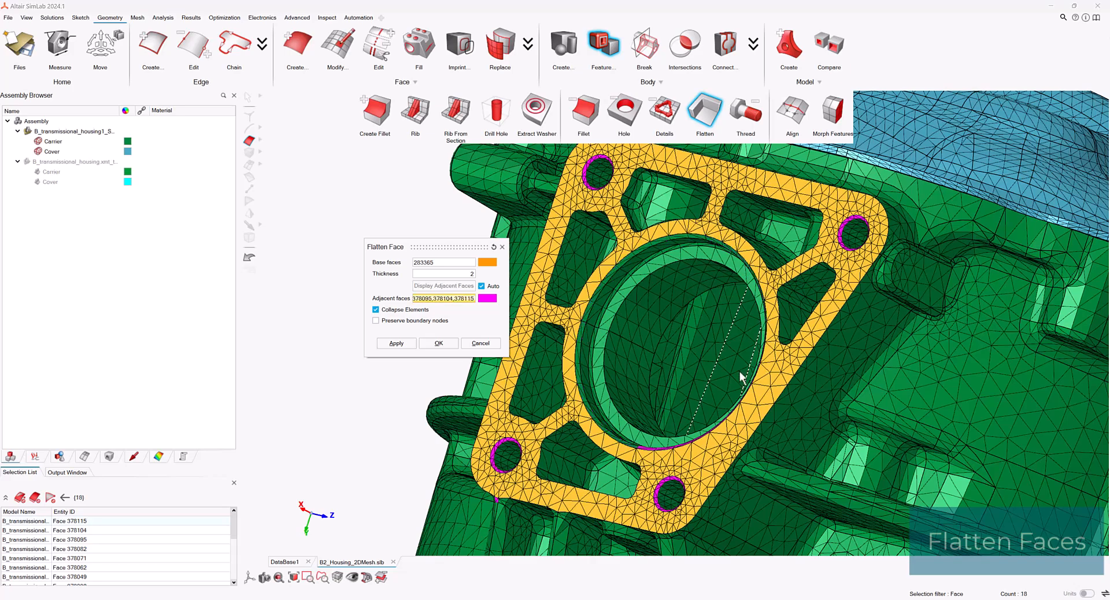
{"action": "middle_click_drag", "start_coordinate": [746, 370], "coordinate": [742, 466]}
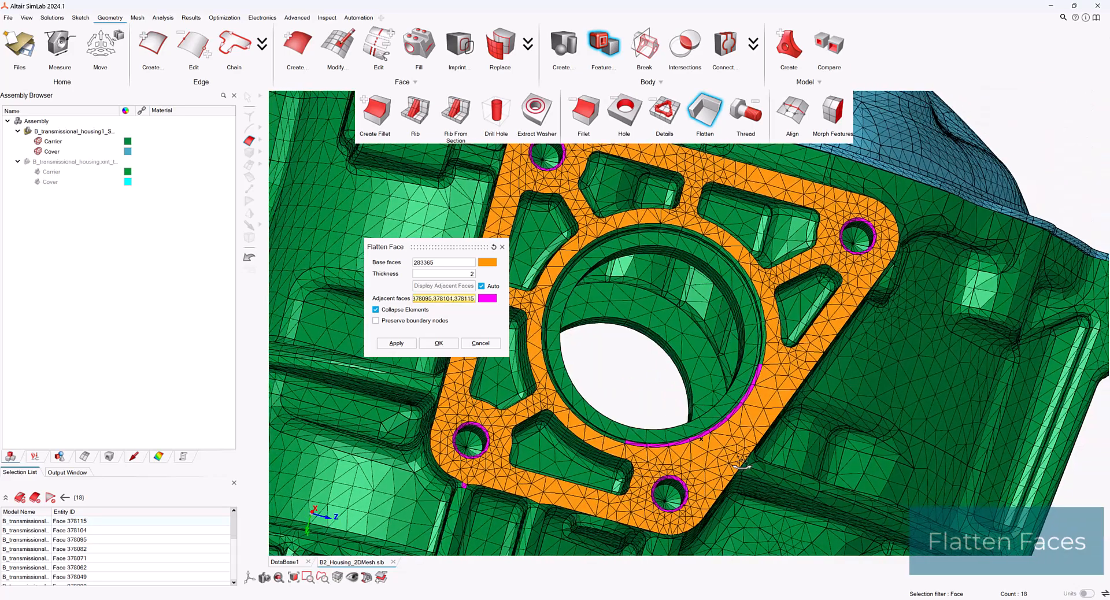
{"action": "left_click", "coordinate": [701, 444]}
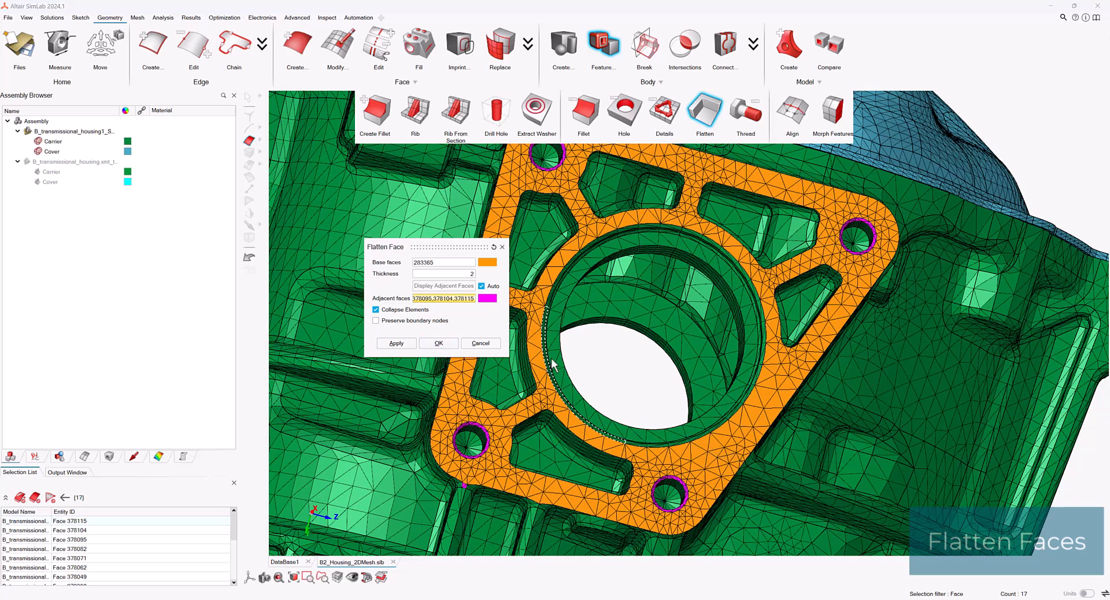
{"action": "left_click", "coordinate": [437, 343]}
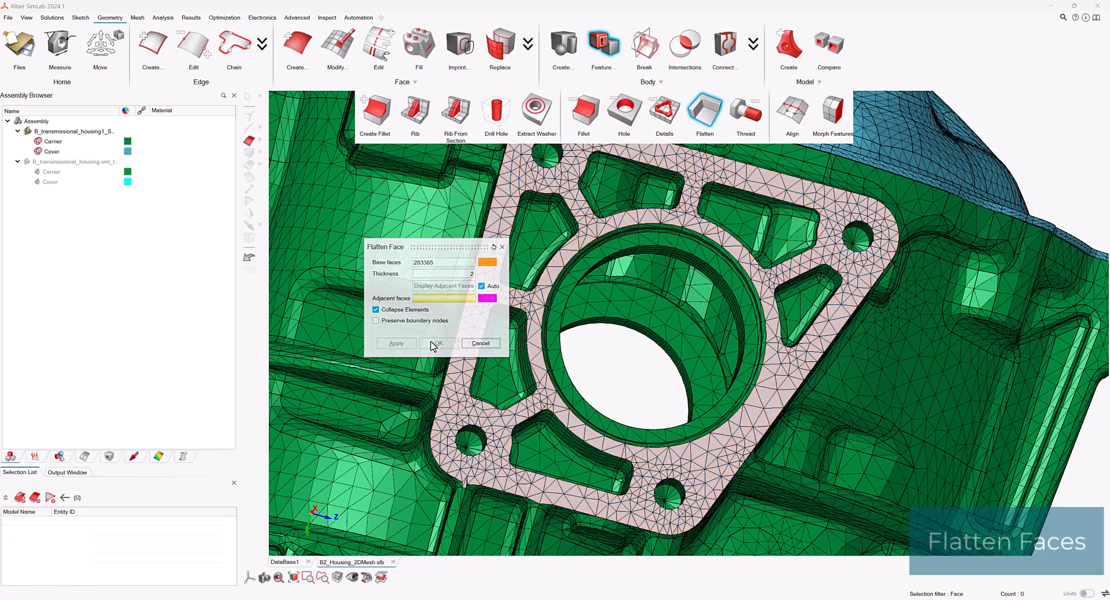
{"action": "middle_click_drag", "start_coordinate": [490, 415], "coordinate": [531, 399]}
{"action": "right_click_drag", "start_coordinate": [531, 399], "coordinate": [560, 367]}
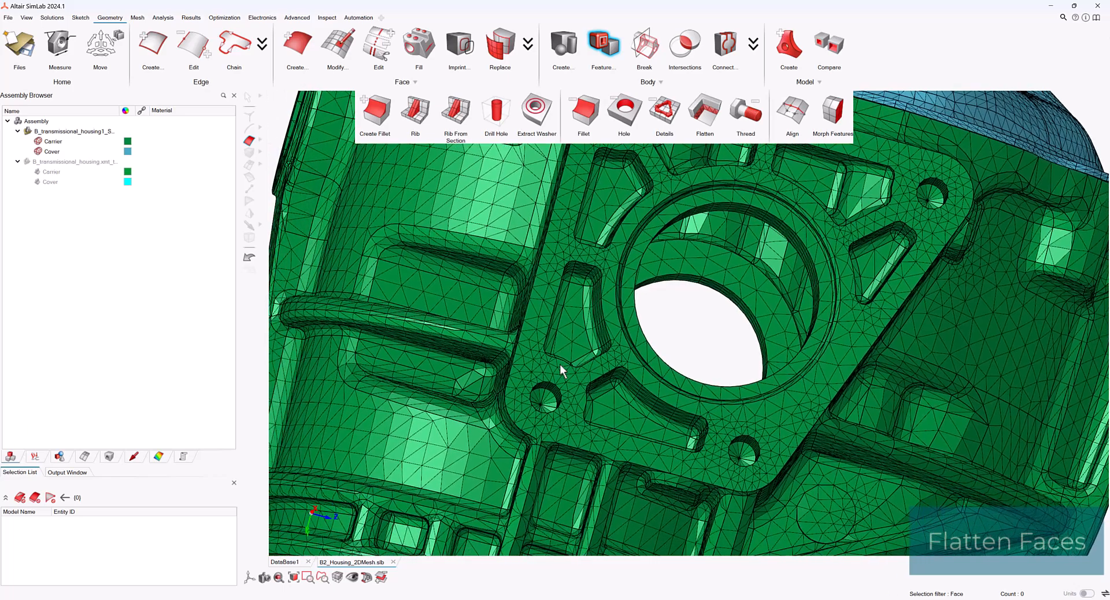
{"action": "scroll", "coordinate": [564, 375], "scroll_direction": "up", "scroll_amount": 3}
{"action": "mouse_move", "coordinate": [557, 371]}
{"action": "middle_mouse_down"}
{"action": "mouse_move", "coordinate": [566, 384]}
{"action": "mouse_move", "coordinate": [558, 379]}
{"action": "middle_mouse_up"}
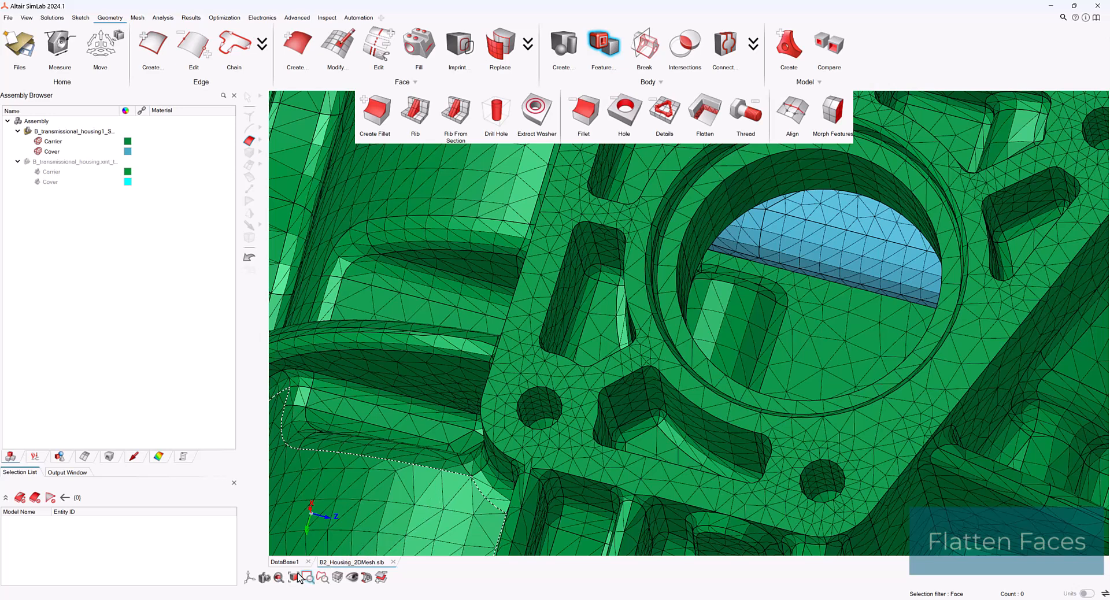
Set up a Plane alignment for the two faces forming the flat ring at the Carrier's open cylindrical end.
{"action": "left_click", "coordinate": [280, 578]}
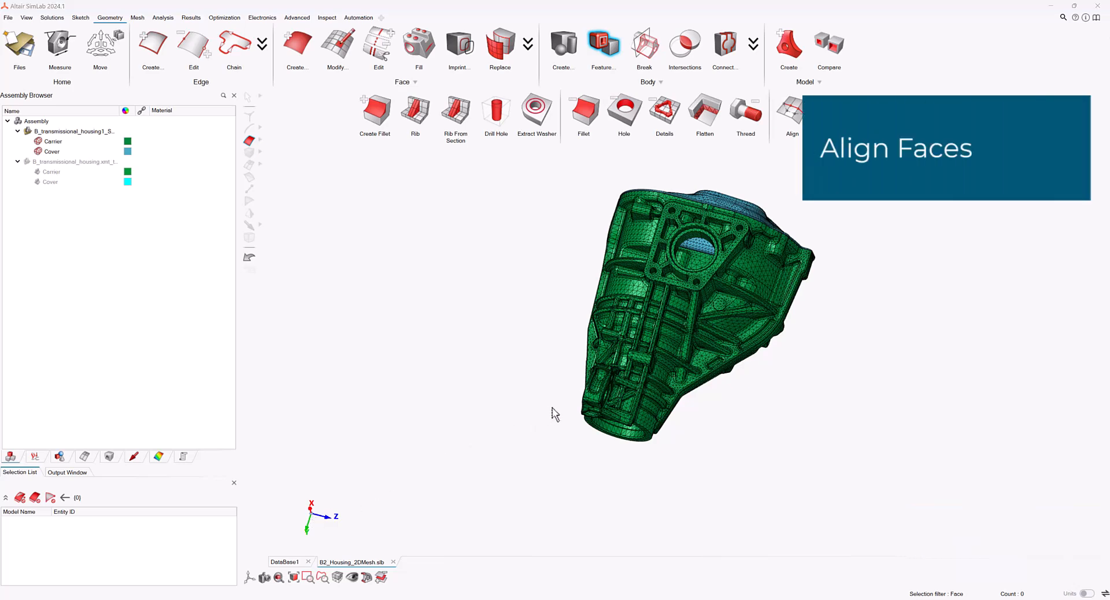
{"action": "middle_click_drag", "start_coordinate": [589, 425], "coordinate": [636, 347]}
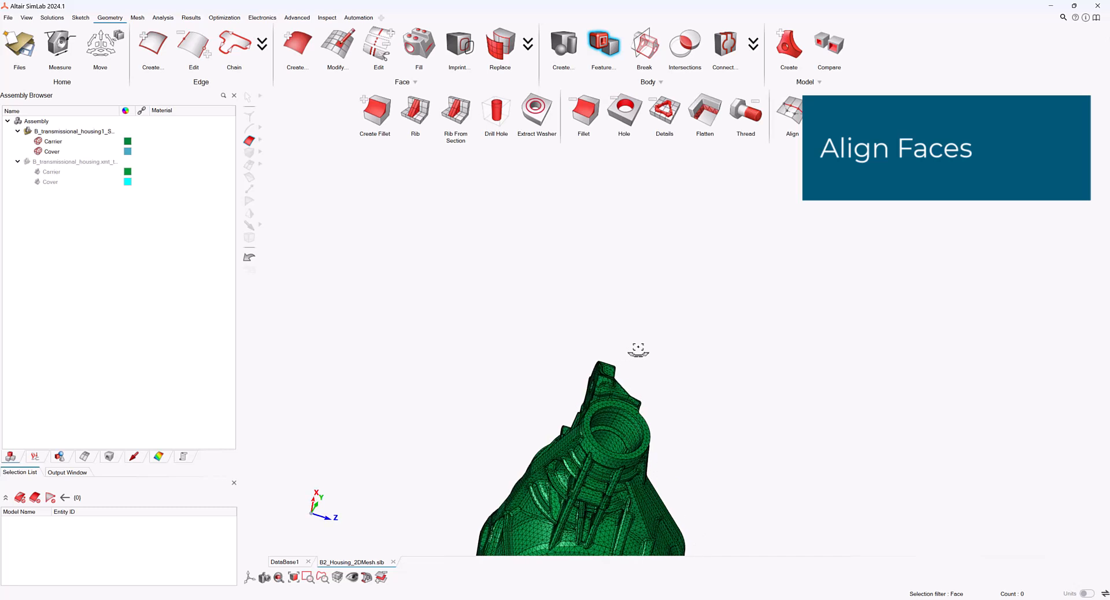
{"action": "left_click", "coordinate": [307, 577]}
{"action": "left_click_drag", "start_coordinate": [555, 381], "coordinate": [691, 473]}
{"action": "right_click_drag", "start_coordinate": [592, 373], "coordinate": [725, 453]}
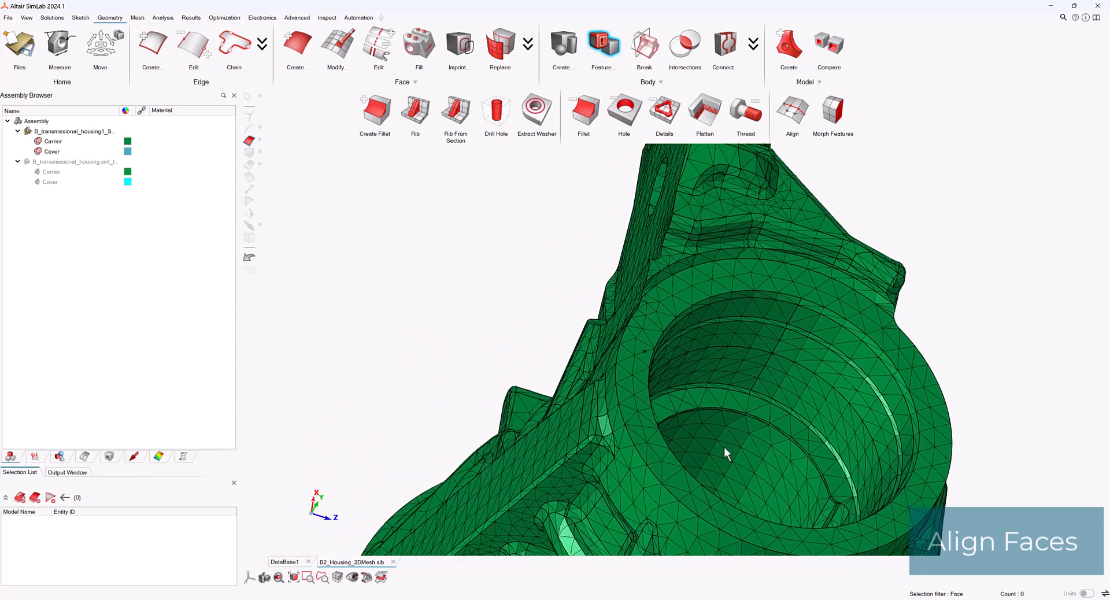
{"action": "middle_click_drag", "start_coordinate": [661, 244], "coordinate": [647, 347]}
{"action": "right_click_drag", "start_coordinate": [647, 349], "coordinate": [705, 318]}
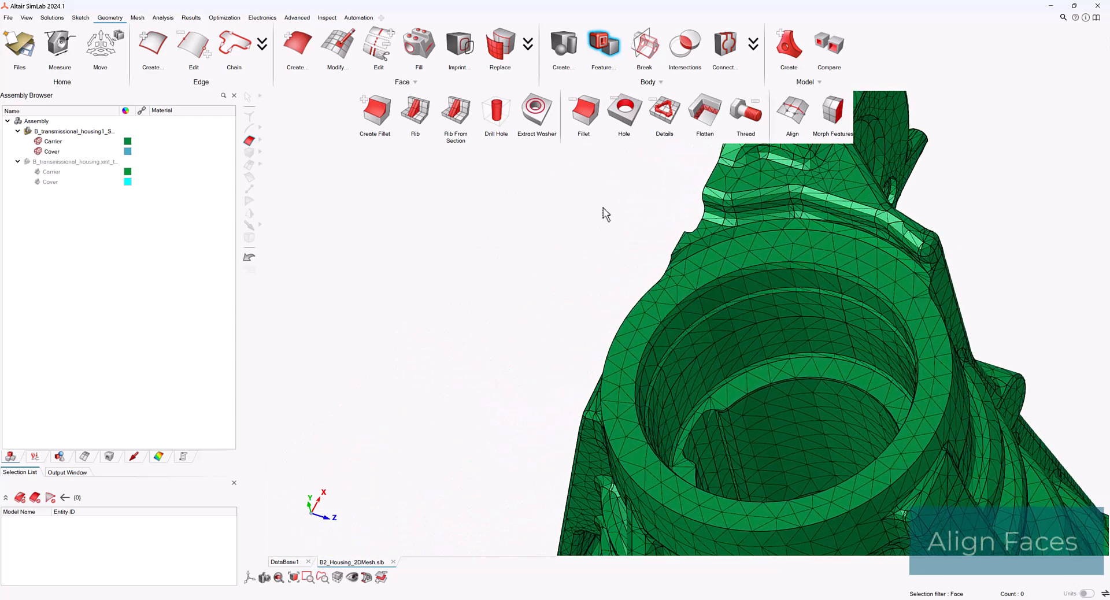
{"action": "left_click", "coordinate": [796, 117]}
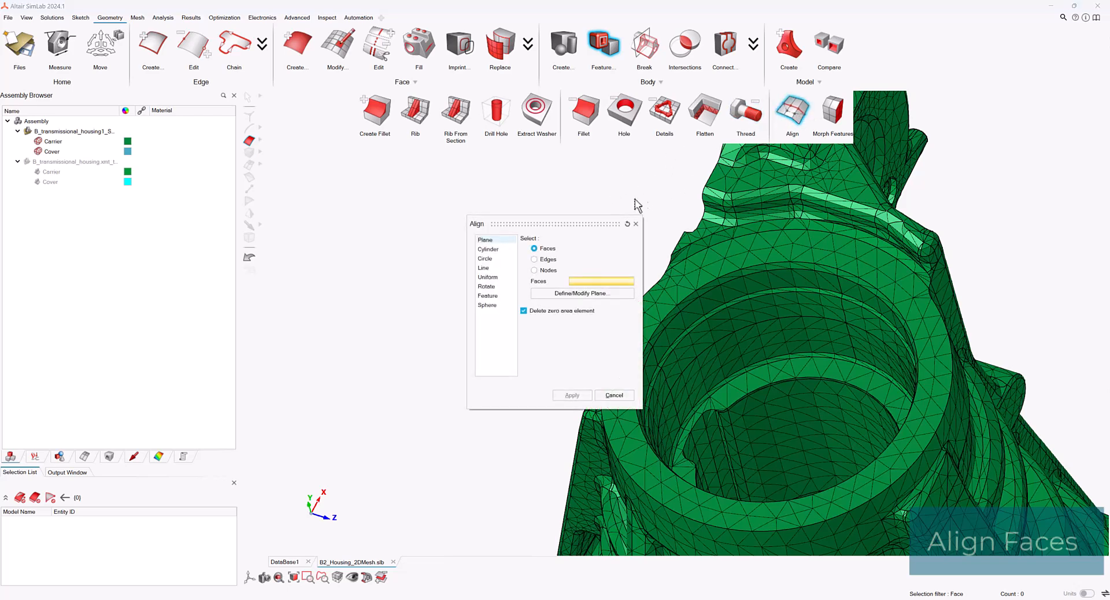
{"action": "left_click_drag", "start_coordinate": [597, 230], "coordinate": [578, 204]}
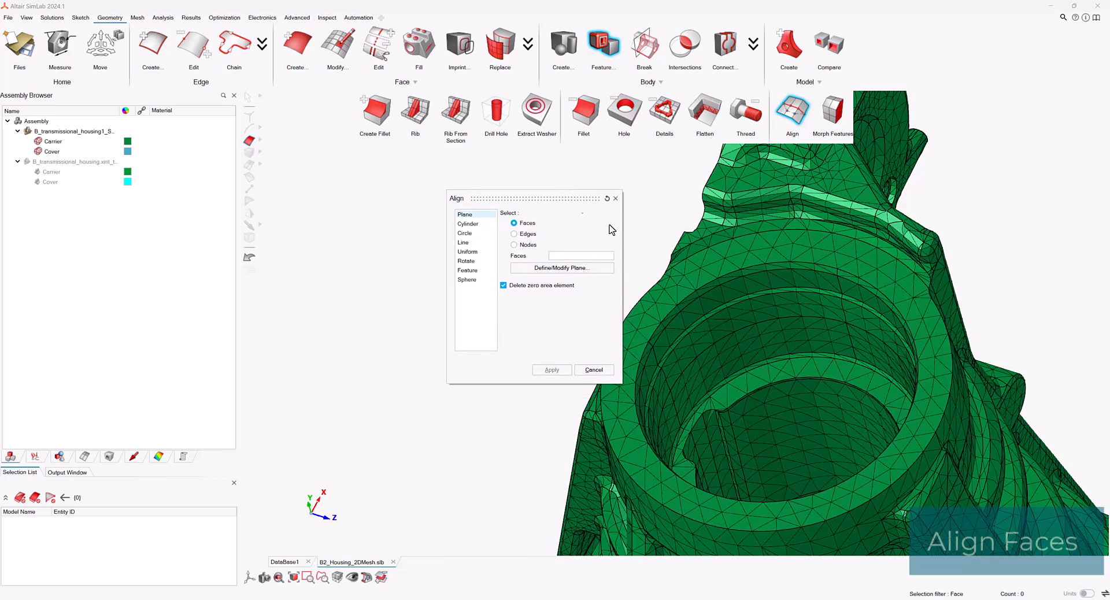
{"action": "left_click", "coordinate": [726, 252]}
{"action": "left_click", "coordinate": [718, 249]}
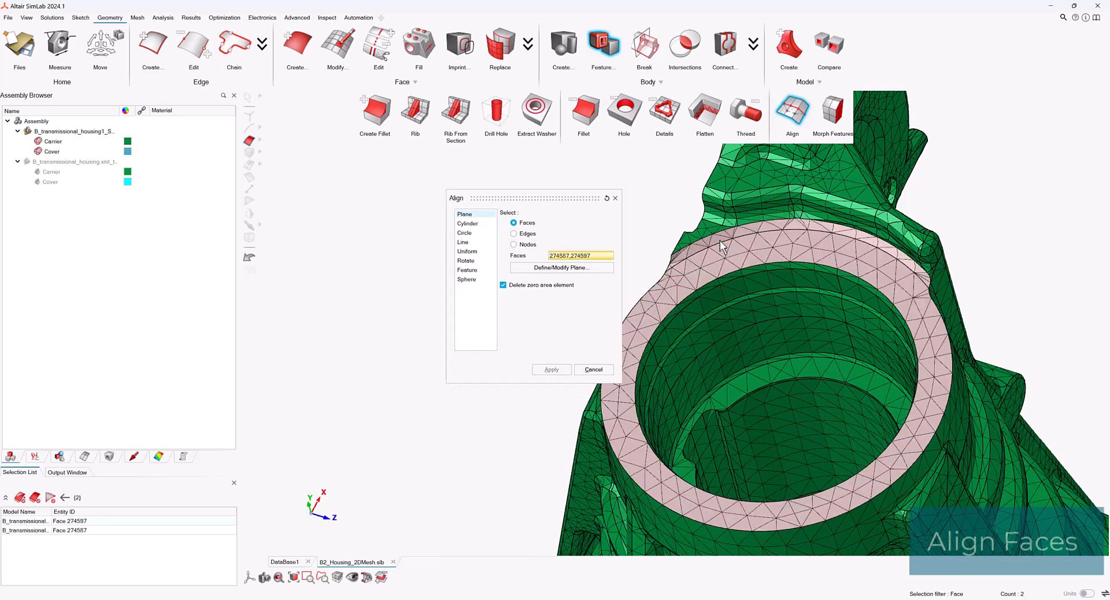
Define the alignment plane from a planar face on the ring and align the two selected faces to it.
{"action": "left_click", "coordinate": [598, 272]}
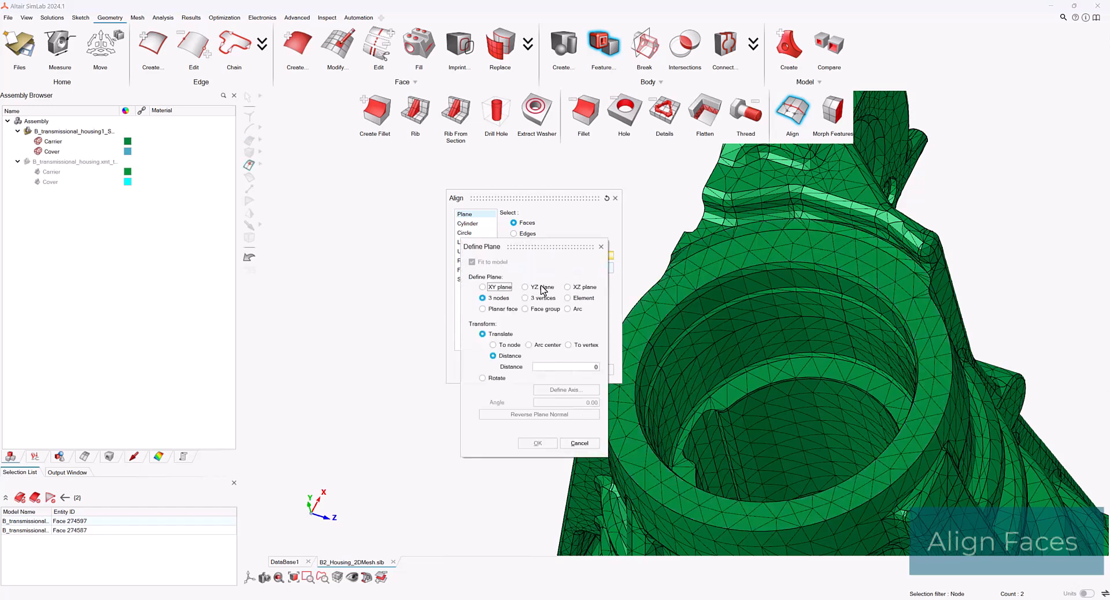
{"action": "left_click", "coordinate": [495, 311]}
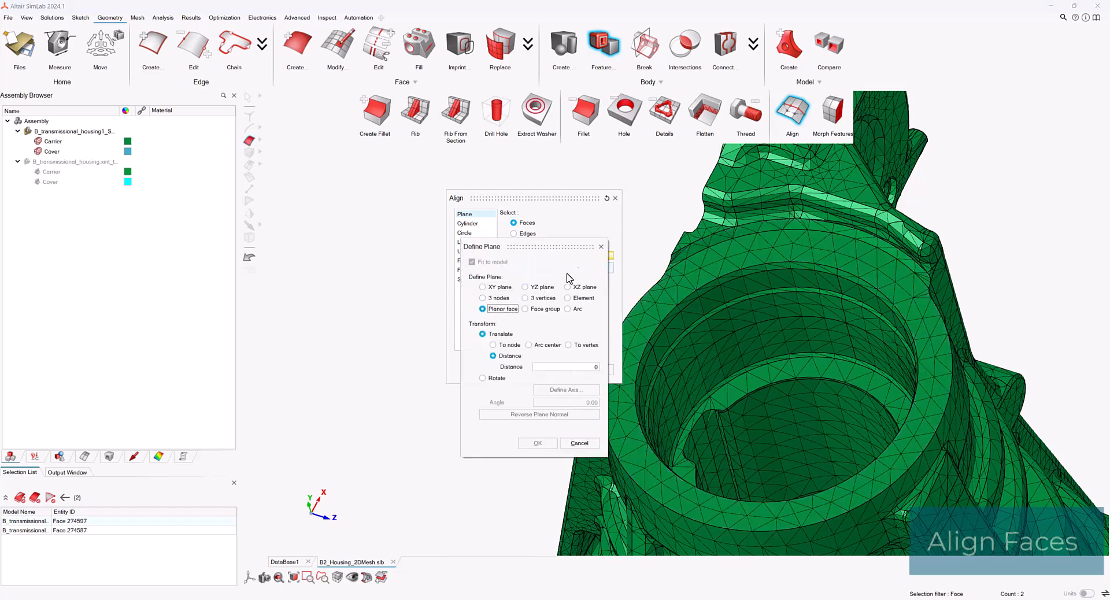
{"action": "left_click", "coordinate": [689, 243]}
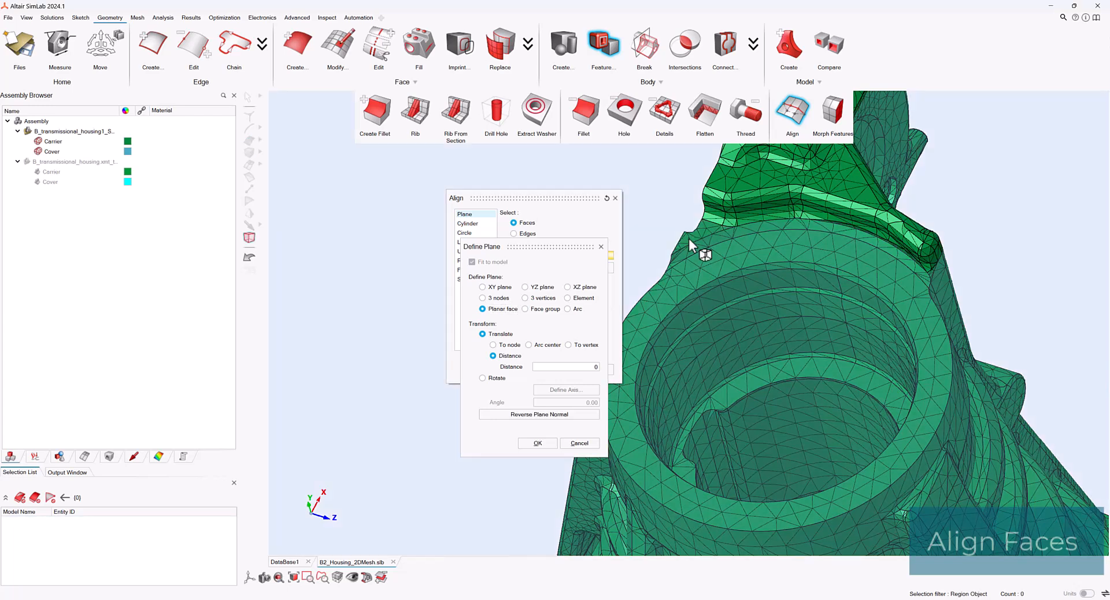
{"action": "left_click", "coordinate": [537, 443]}
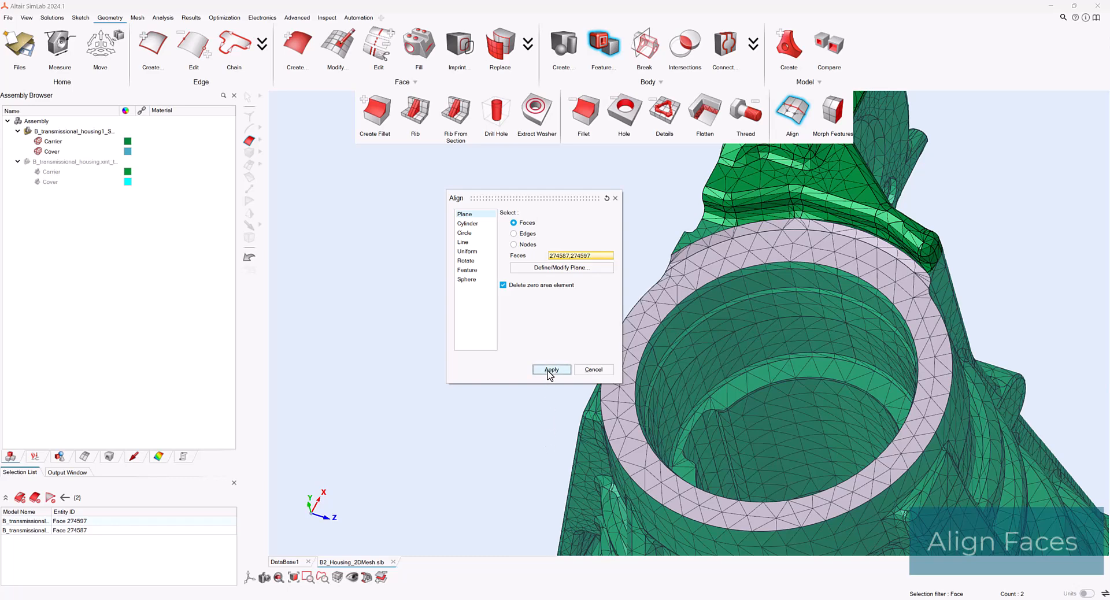
{"action": "left_click", "coordinate": [550, 370]}
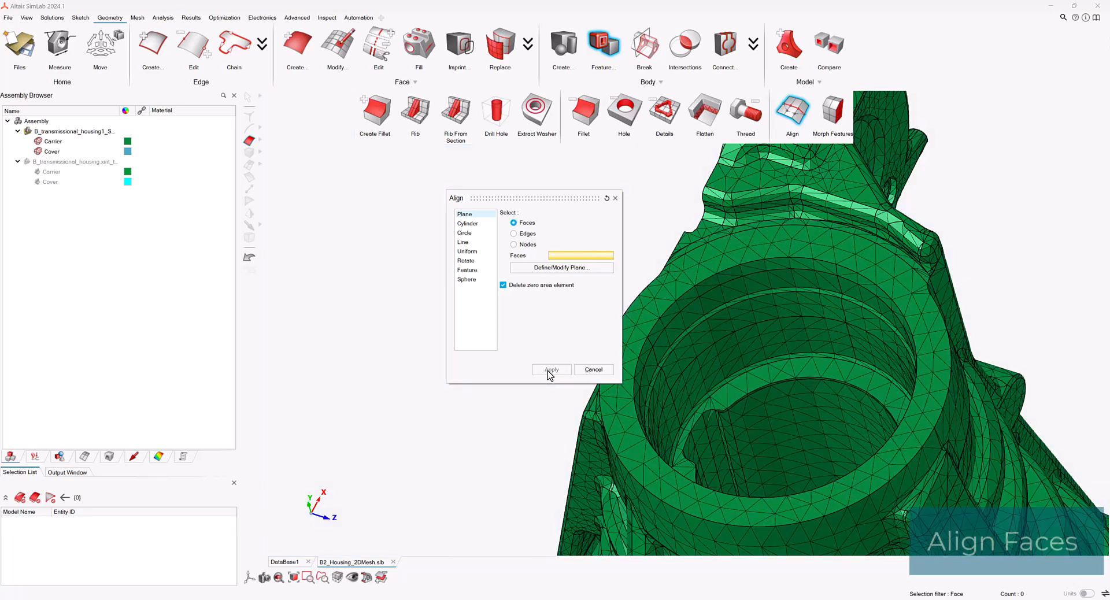
{"action": "left_click", "coordinate": [615, 199]}
{"action": "middle_click_drag", "start_coordinate": [643, 261], "coordinate": [662, 258]}
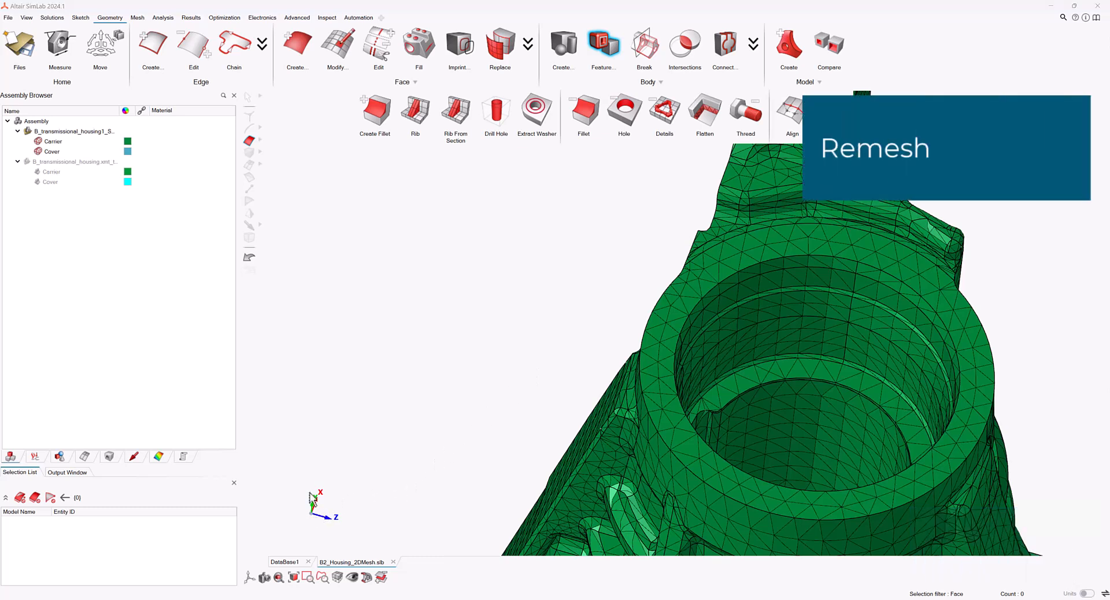
Locally remesh the narrow curved face beside the Carrier's flat ring with Tri6 elements and an average element size of 4.
{"action": "left_click", "coordinate": [139, 21]}
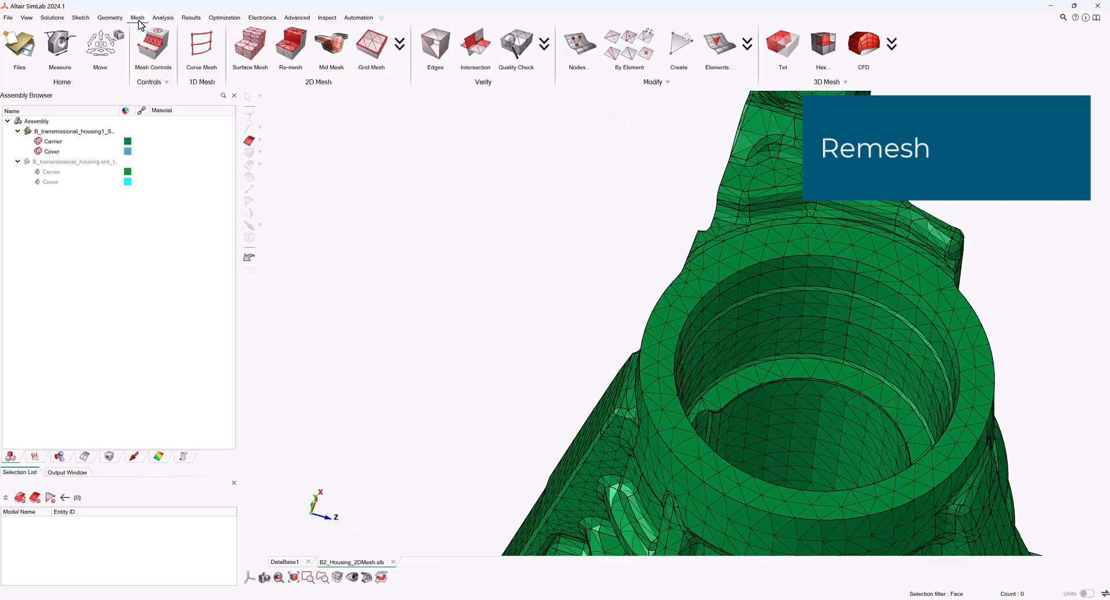
{"action": "left_click", "coordinate": [287, 48]}
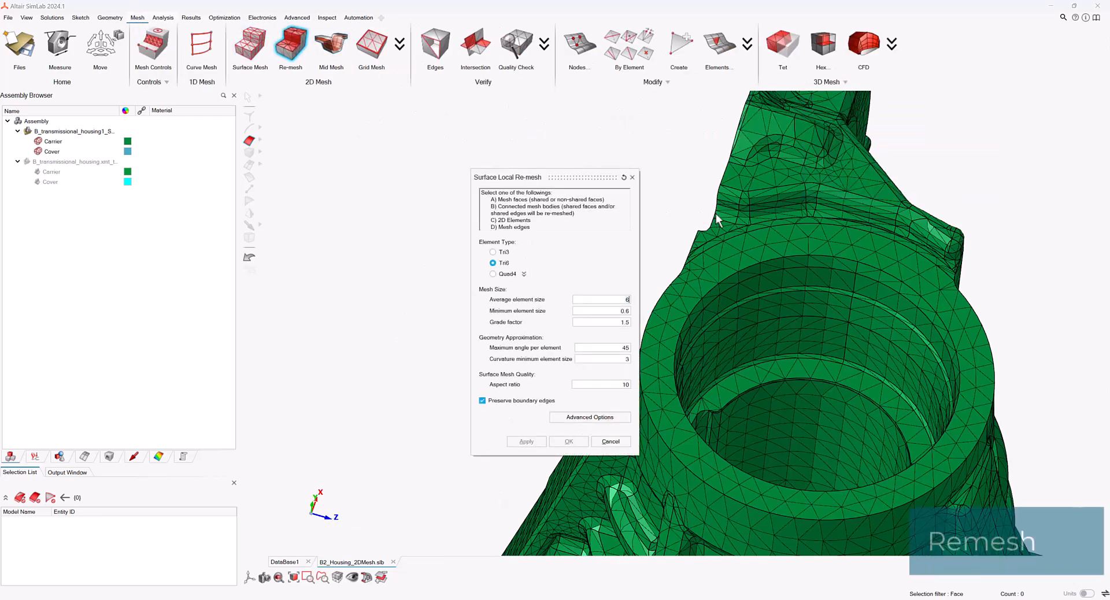
{"action": "left_click", "coordinate": [772, 226]}
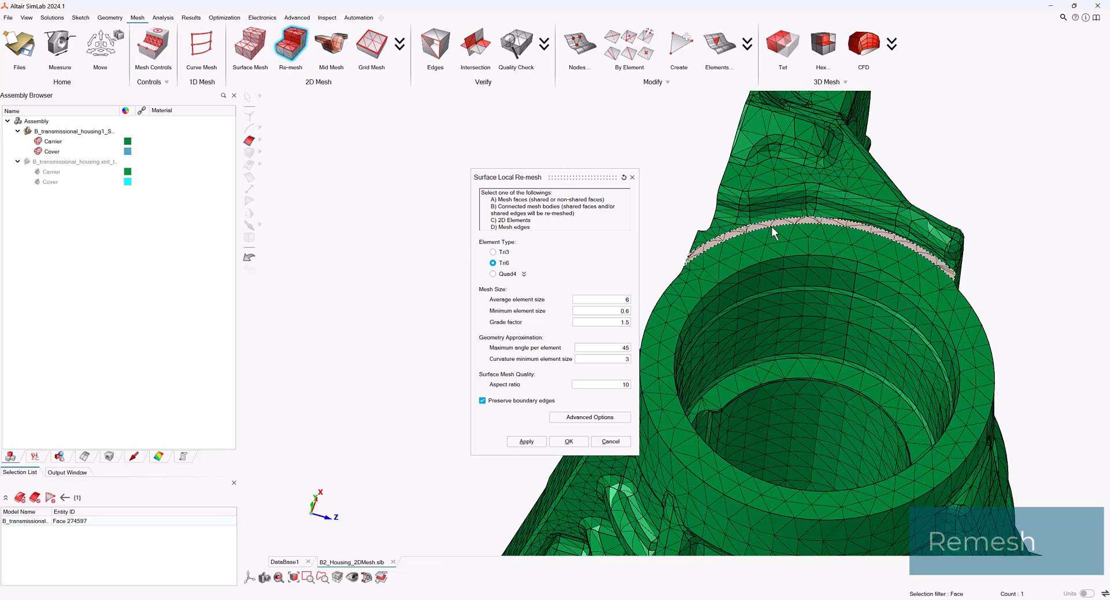
{"action": "double_click", "coordinate": [613, 299]}
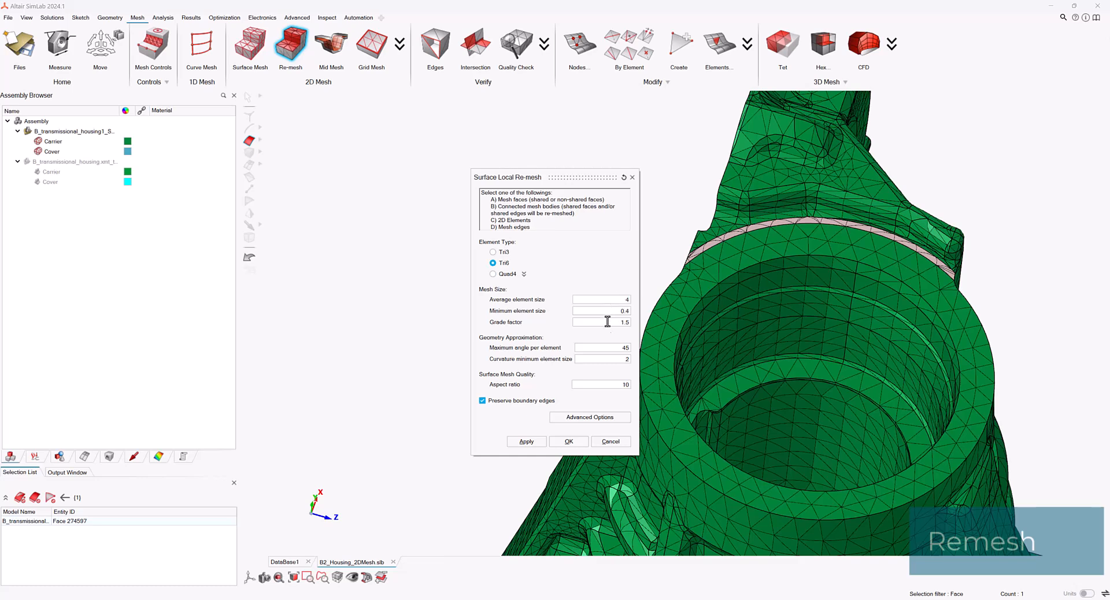
{"action": "left_click", "coordinate": [581, 443]}
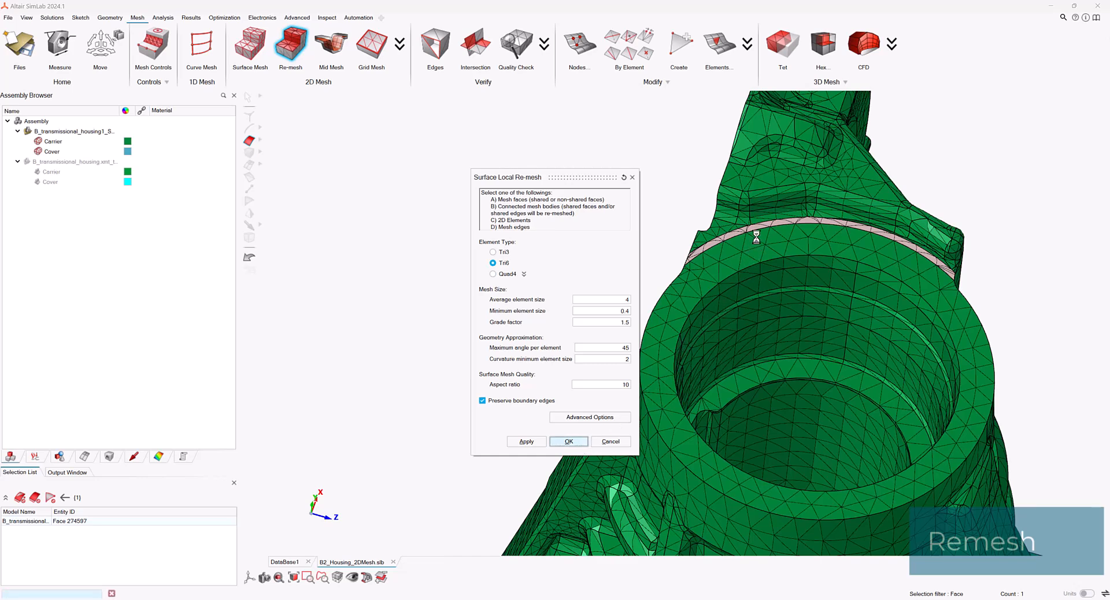
{"action": "middle_click_drag", "start_coordinate": [778, 246], "coordinate": [788, 246]}
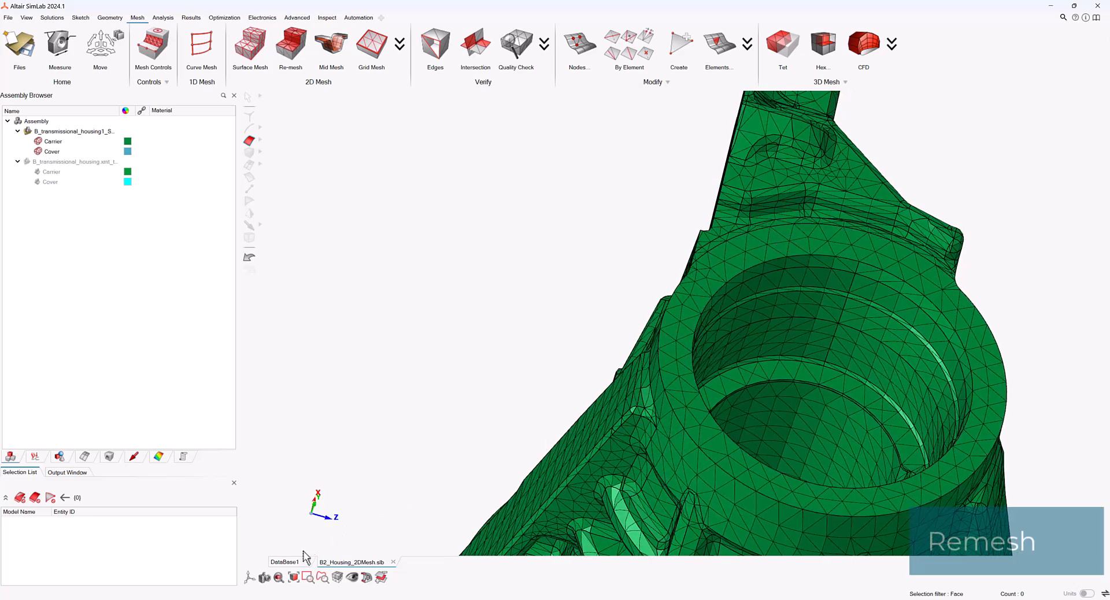
{"action": "left_click", "coordinate": [279, 578]}
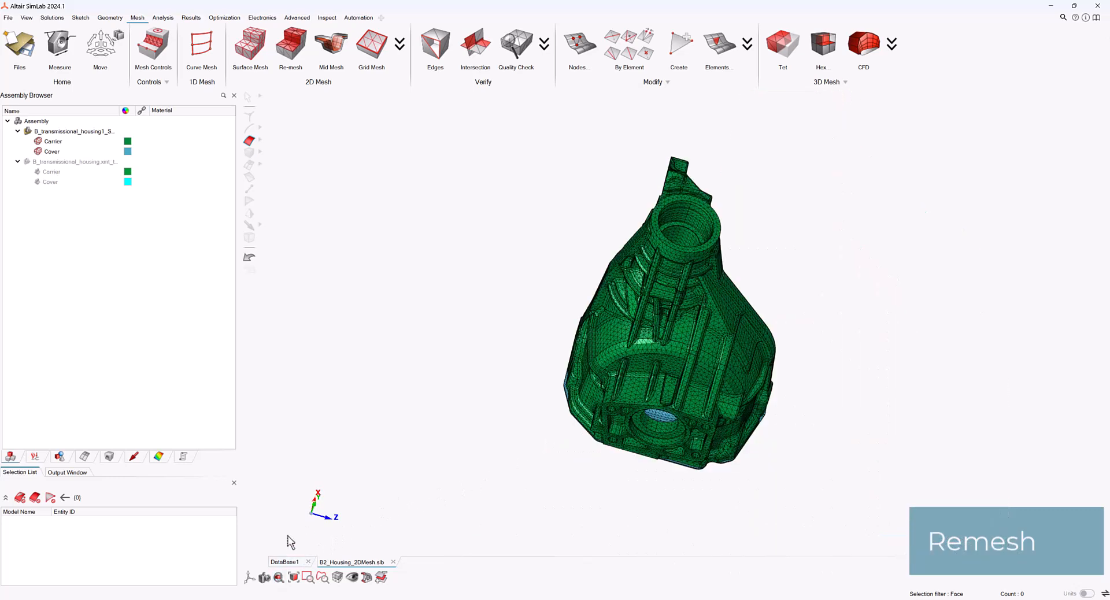